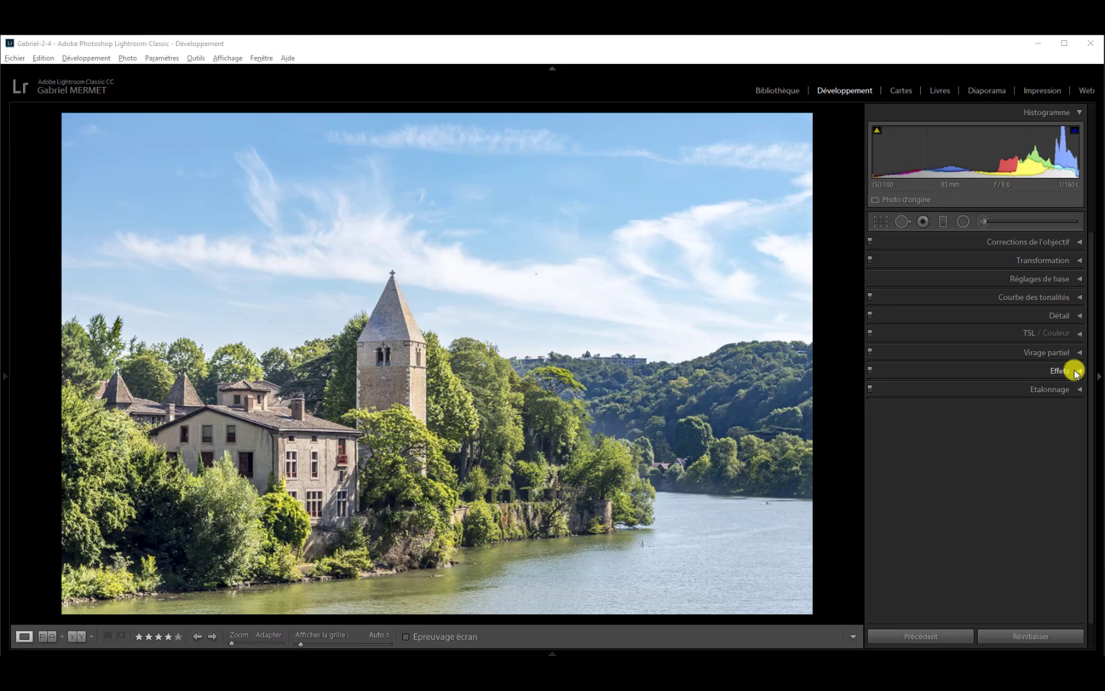
In the Effets settings, choose the Priorité des hautes lumières style for the post-crop vignette and set its Gain to -100.
click(1077, 372)
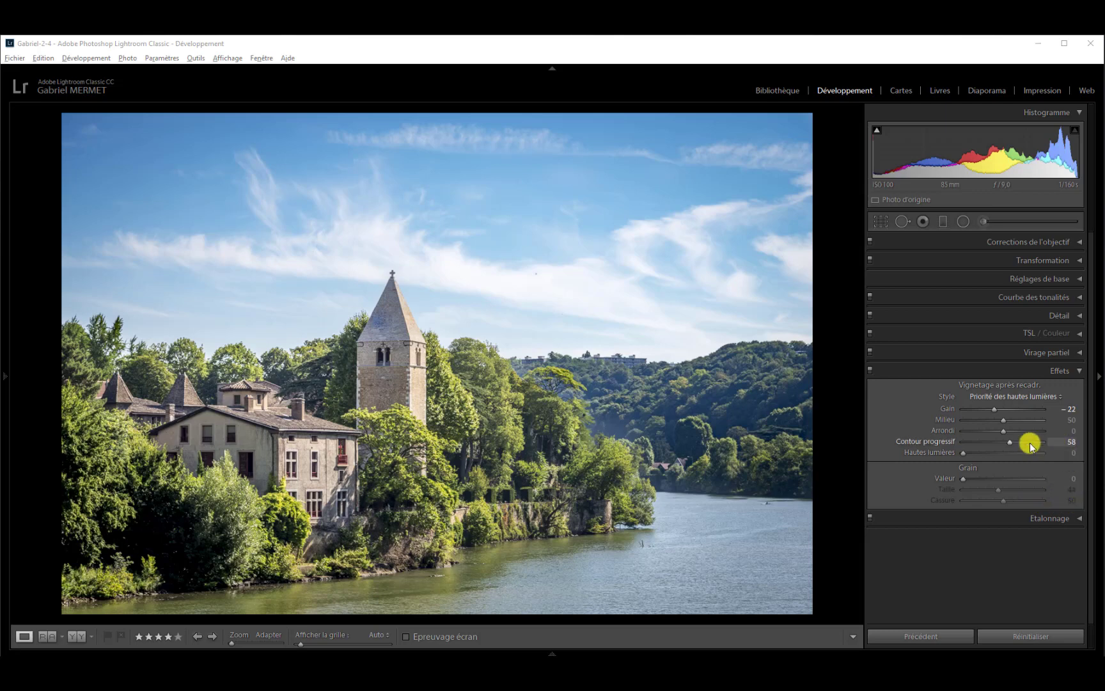
click(1062, 398)
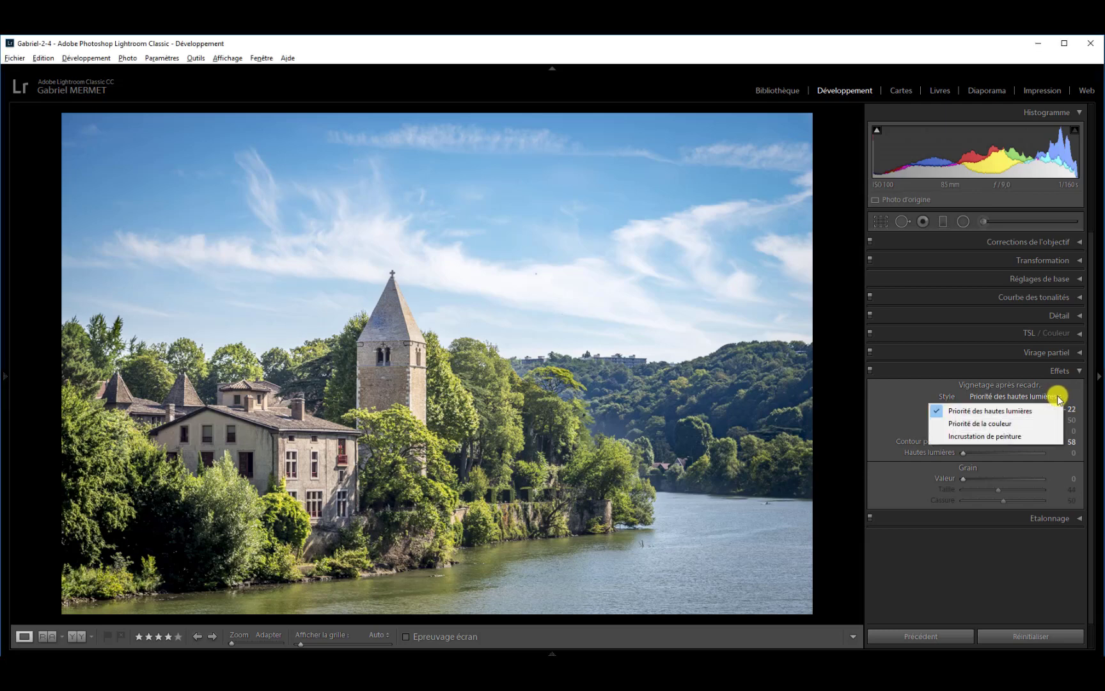
click(991, 411)
click(990, 410)
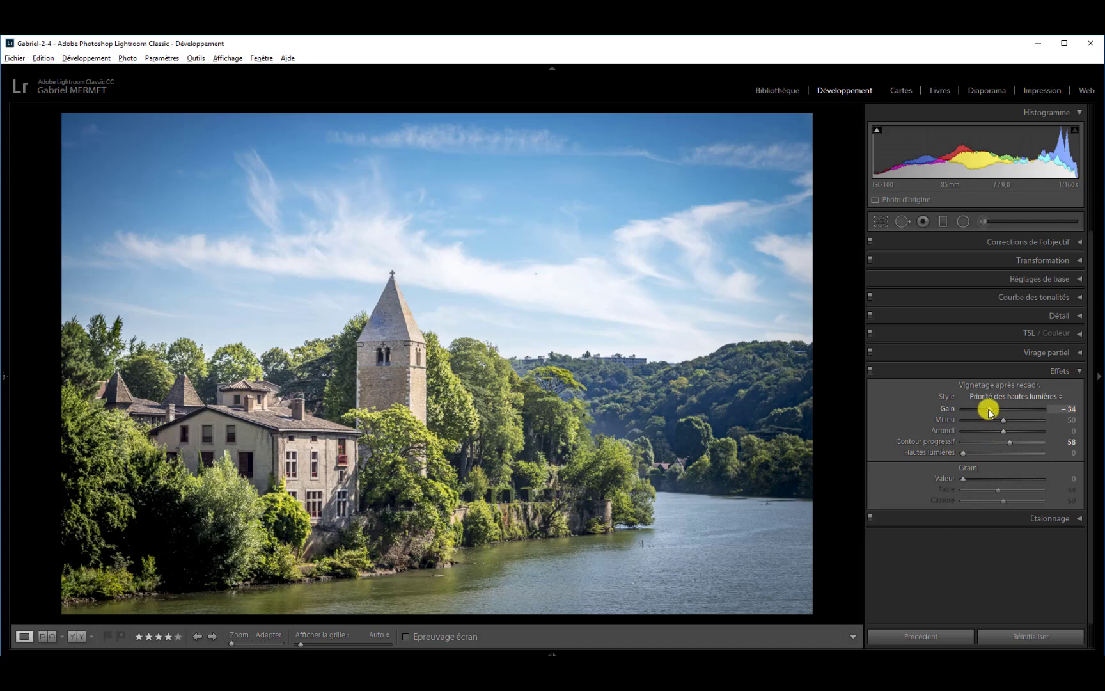
drag(990, 411, 963, 413)
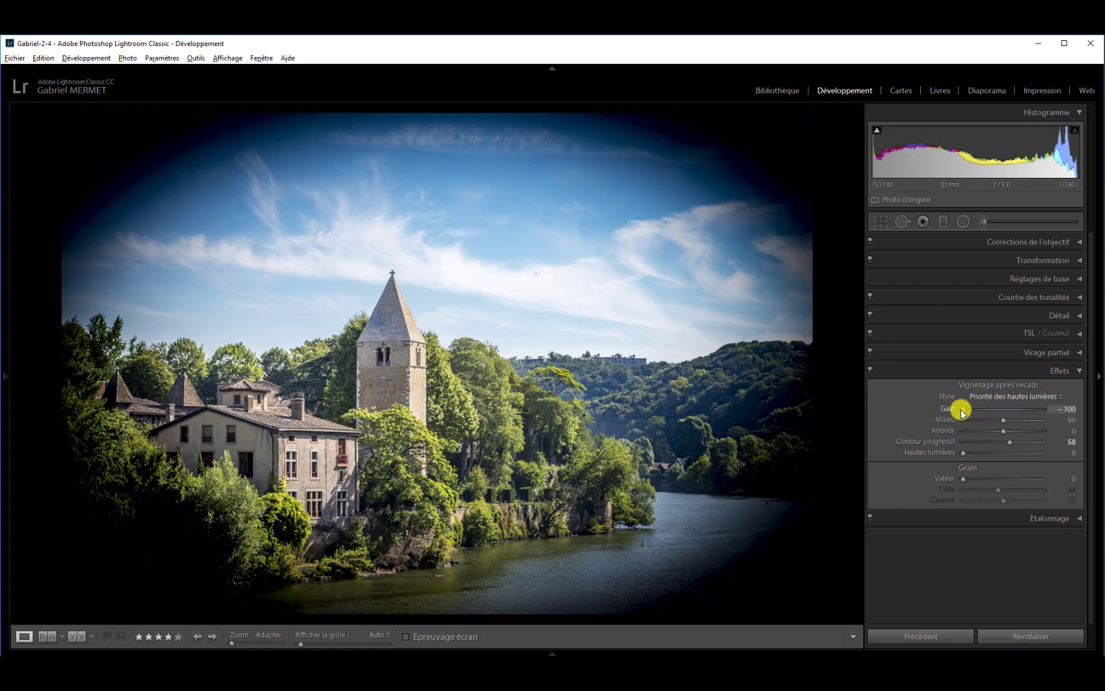
mouse_move(962, 413)
mouse_down()
mouse_move(1043, 412)
mouse_move(959, 411)
mouse_up()
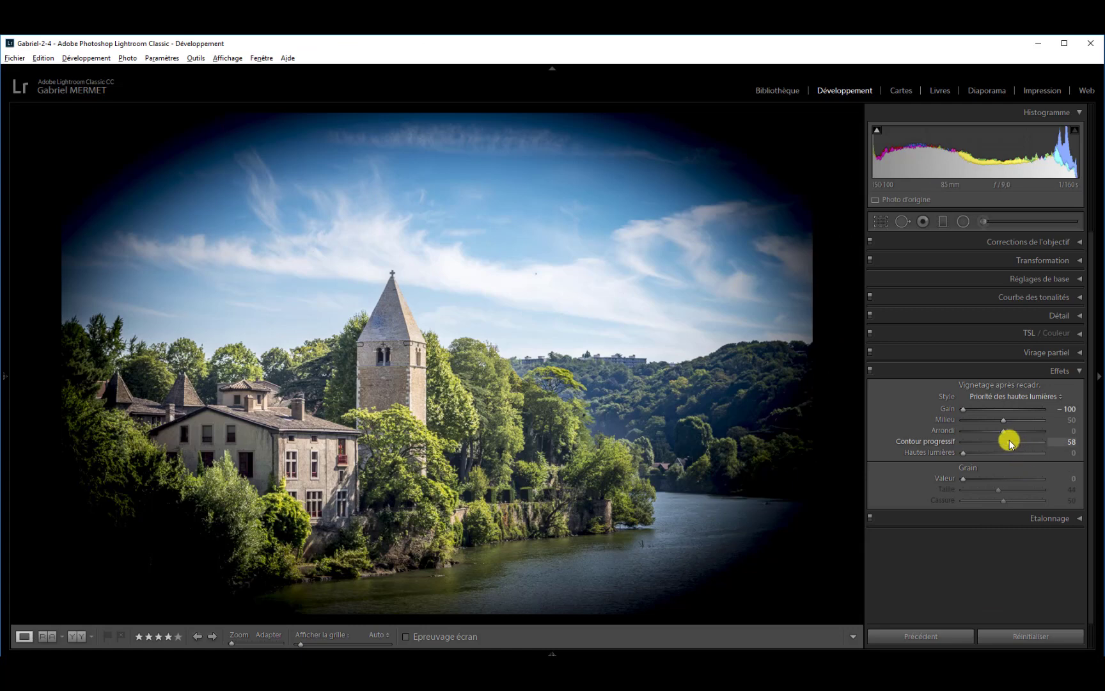
With the vignette's Contour progressif at 0, try Milieu at its minimum and at 100 and Arrondi at -100, resetting both.
drag(1009, 443, 943, 443)
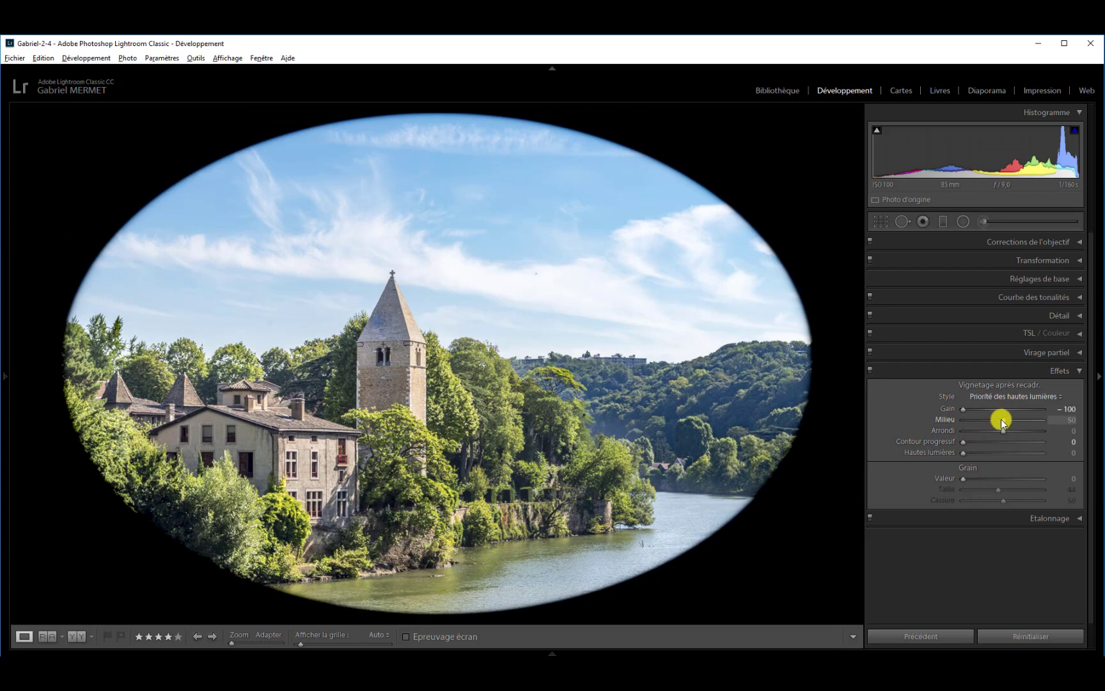
drag(1002, 419, 952, 424)
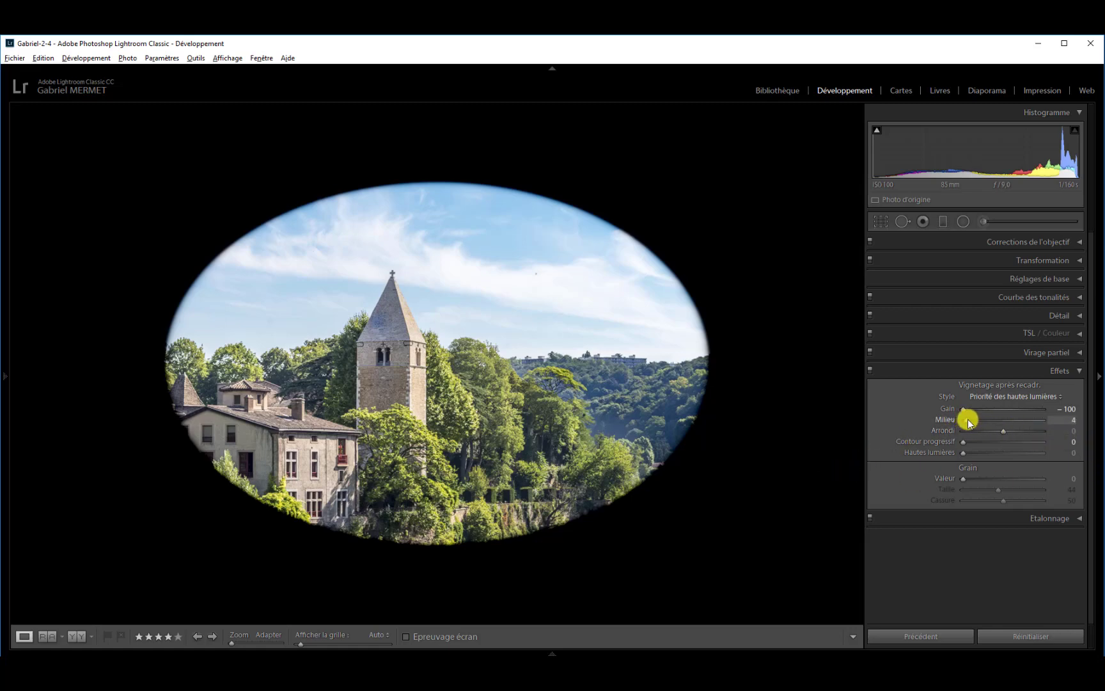
drag(967, 419, 1049, 425)
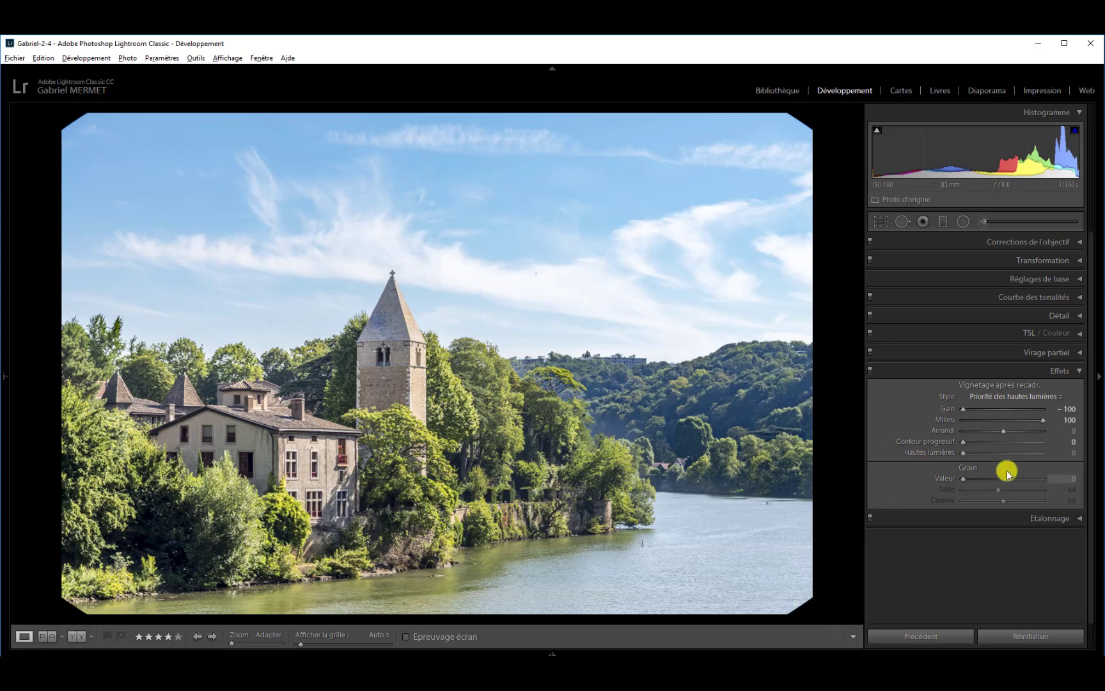
double_click(1042, 419)
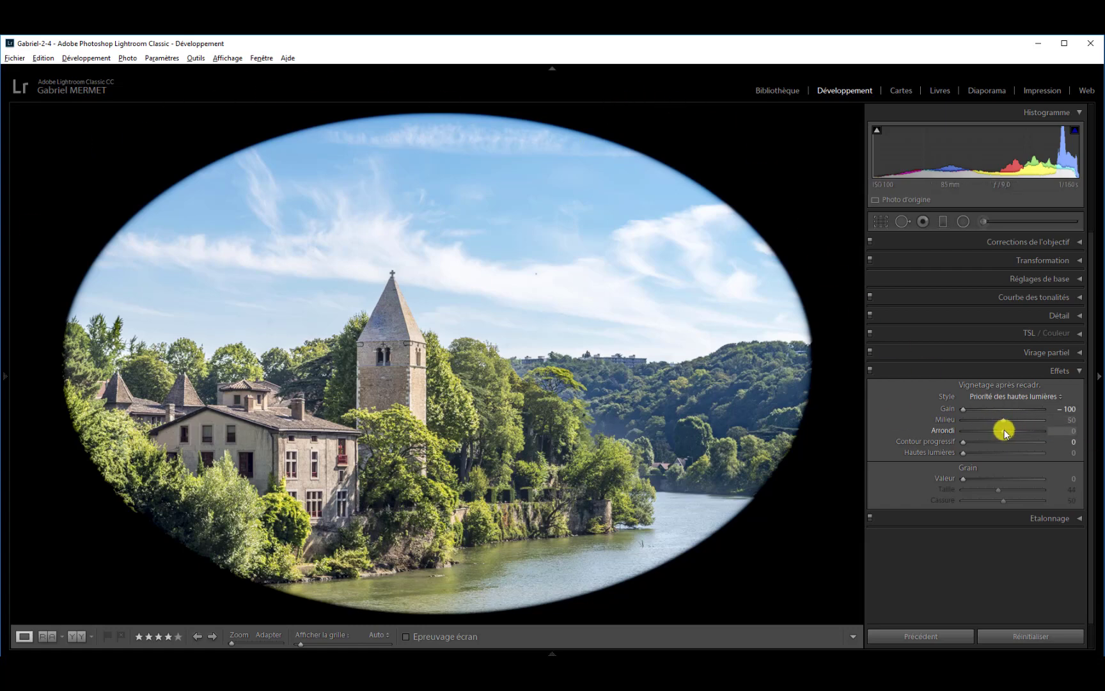
drag(1003, 430, 950, 433)
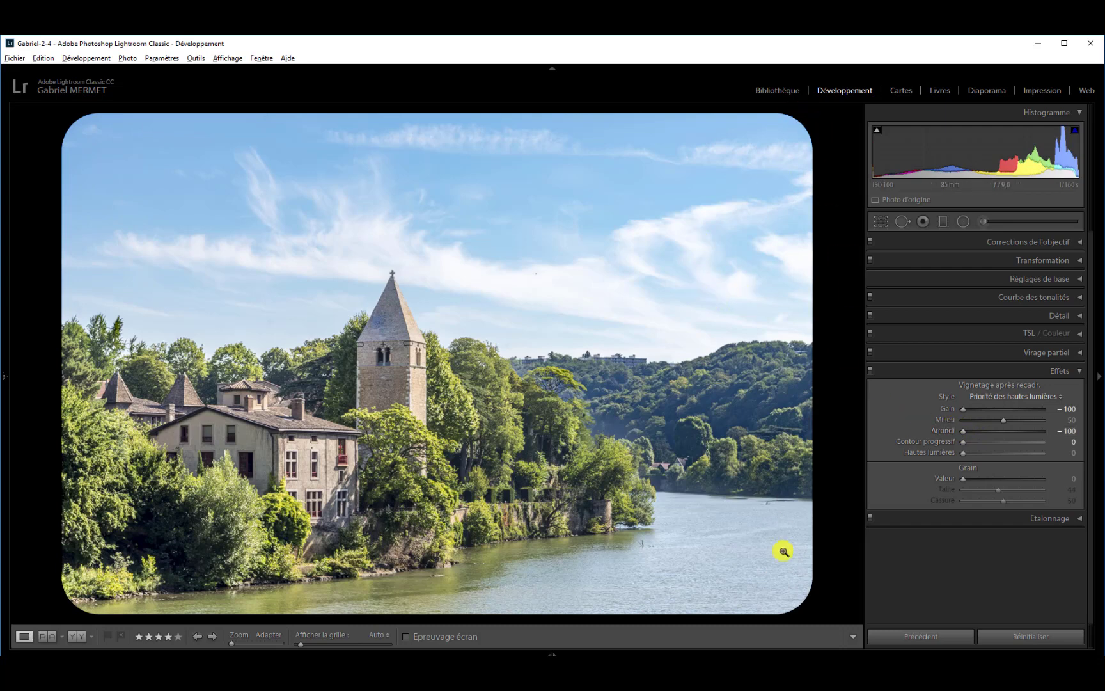
double_click(965, 434)
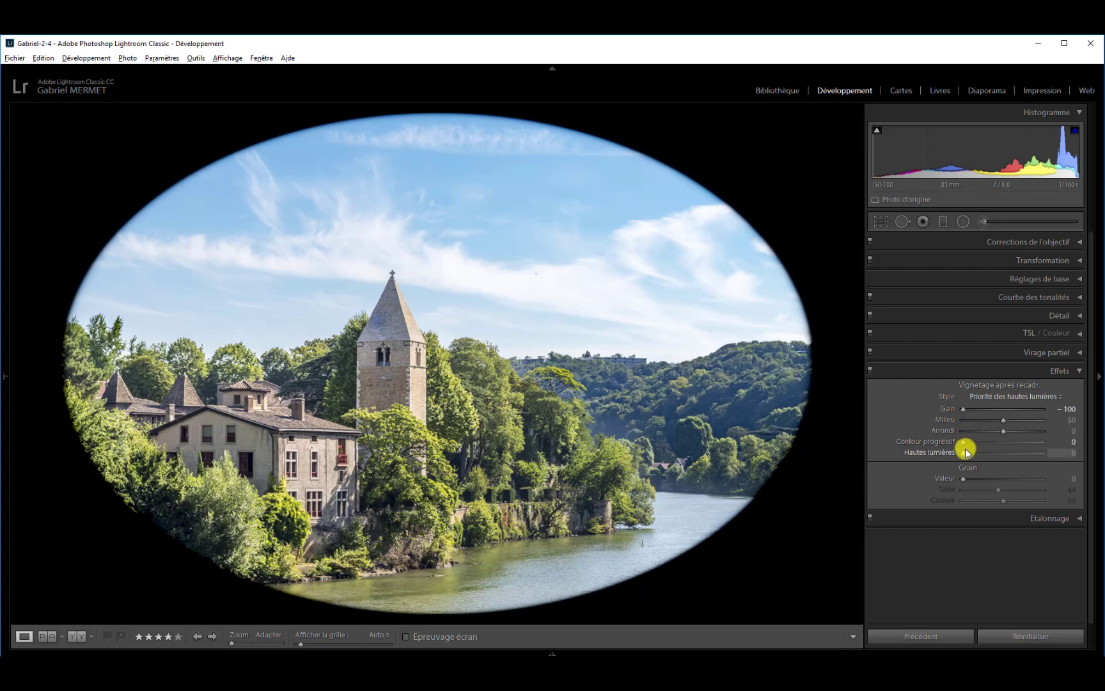
Soften the vignette's edge by raising Contour progressif to 58.
drag(965, 443, 977, 441)
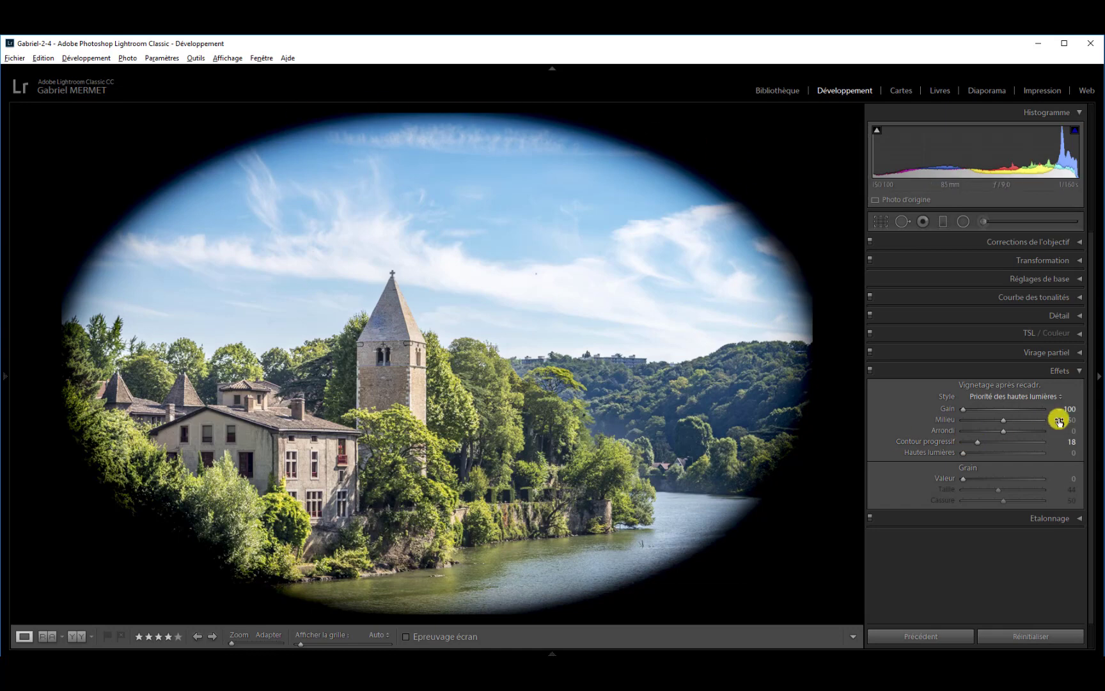
drag(978, 441, 1006, 445)
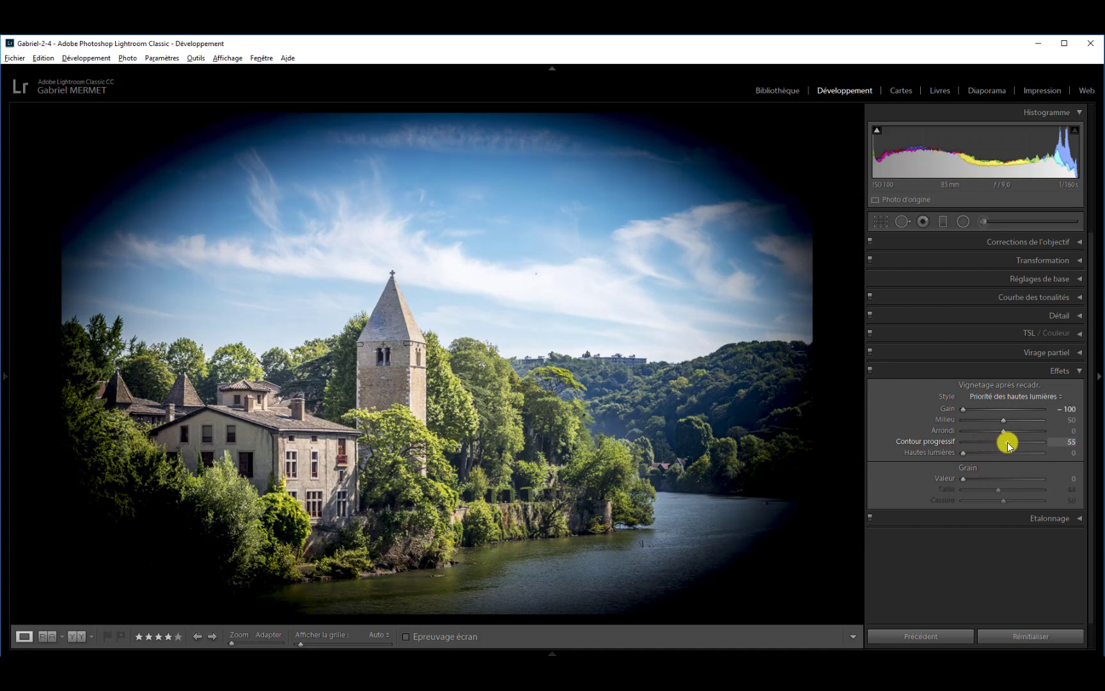
drag(1008, 446, 1010, 441)
Try a vignette Gain between -40 and -29, reset it to zero, and set it to -11.
drag(959, 405, 987, 410)
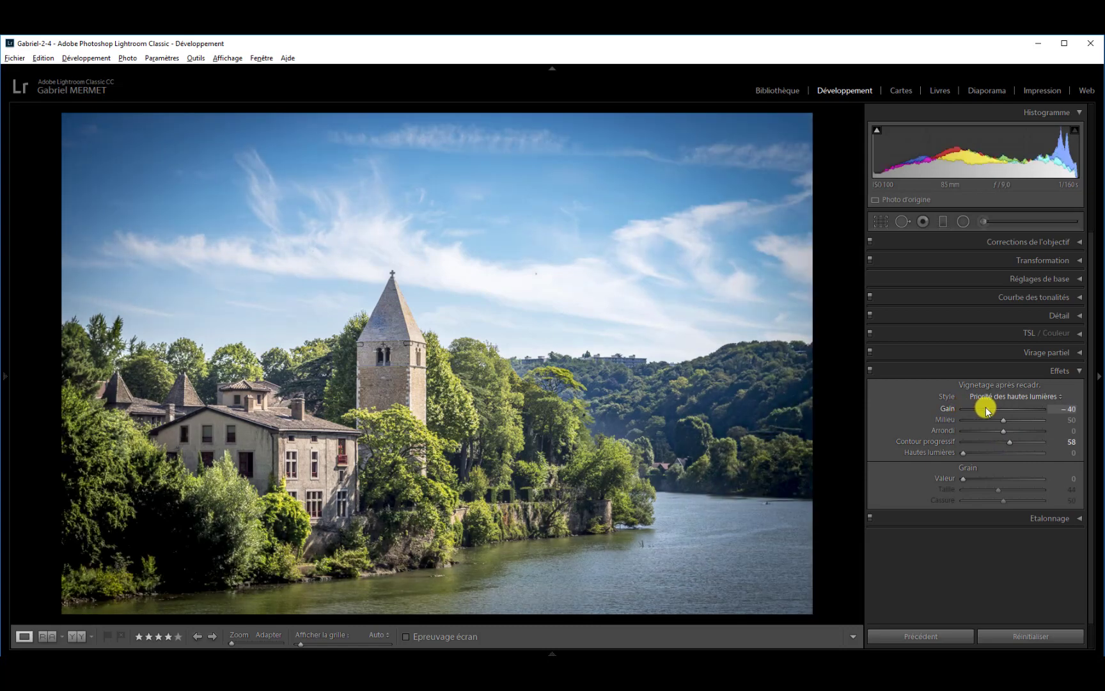
drag(987, 411, 989, 410)
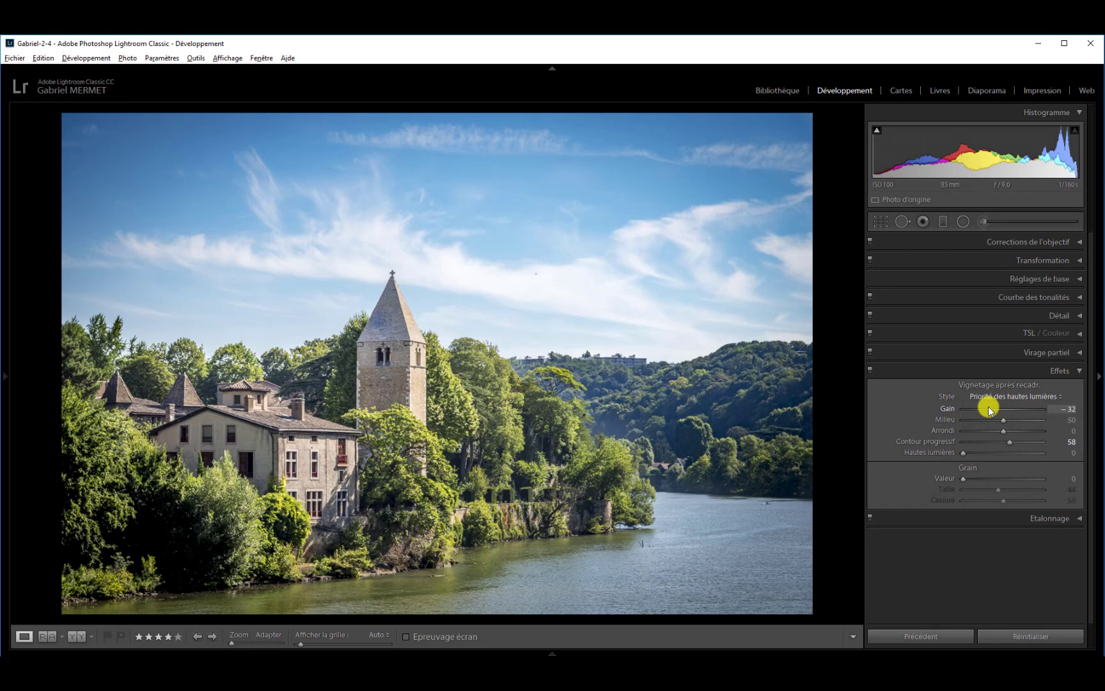
drag(987, 410, 989, 411)
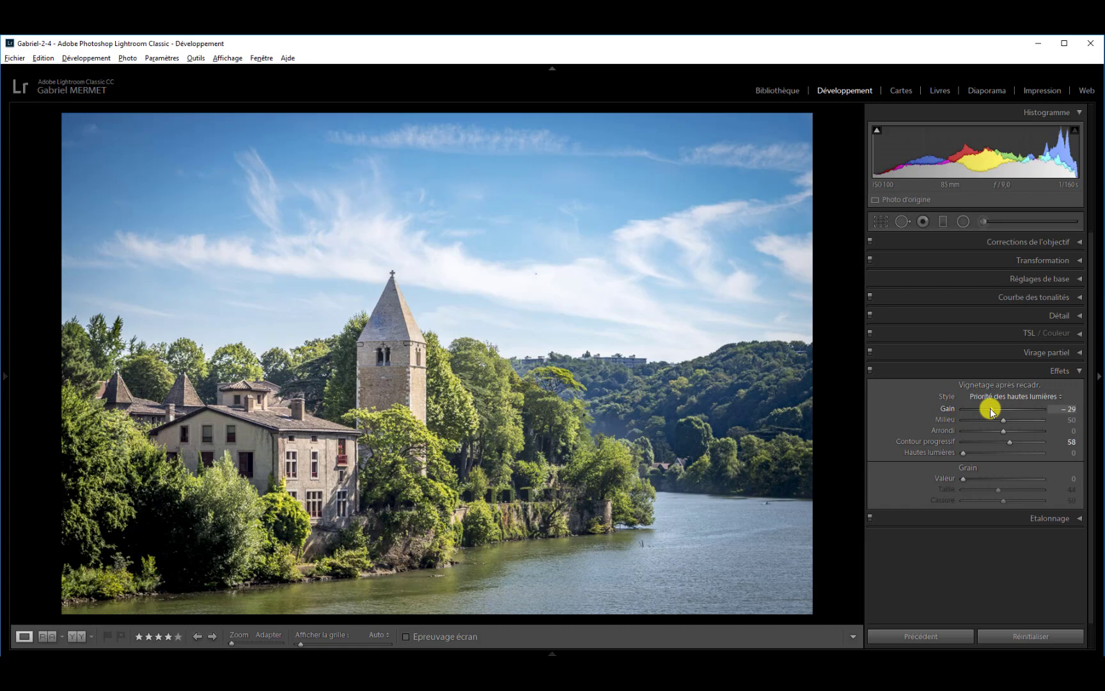
double_click(990, 409)
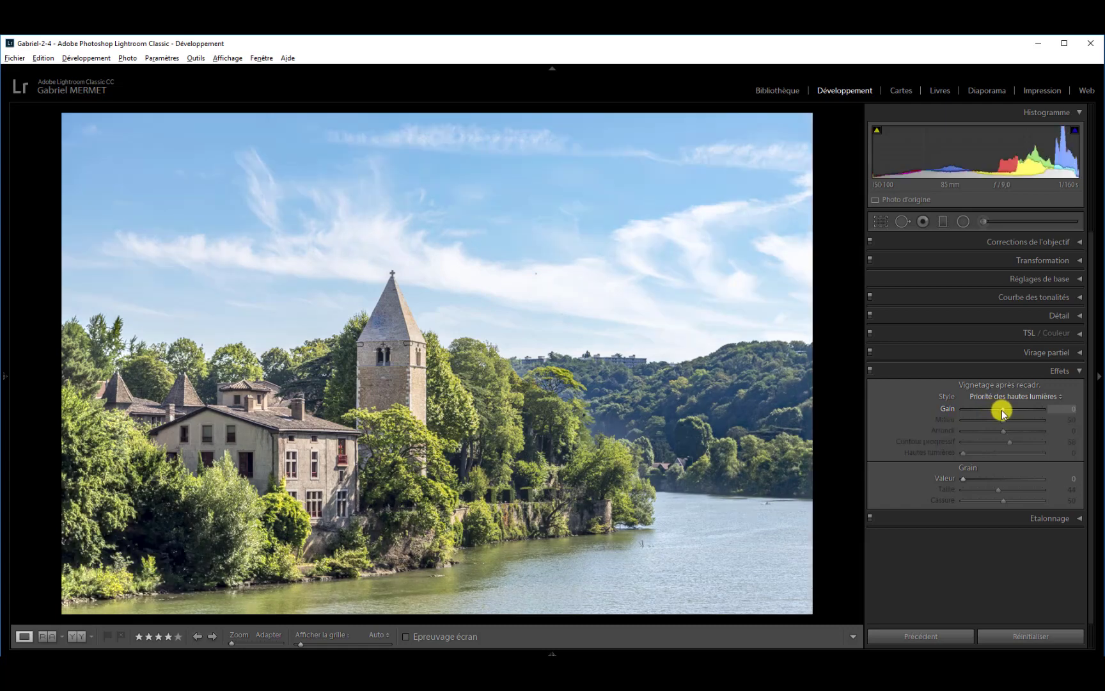
drag(1003, 412, 1002, 414)
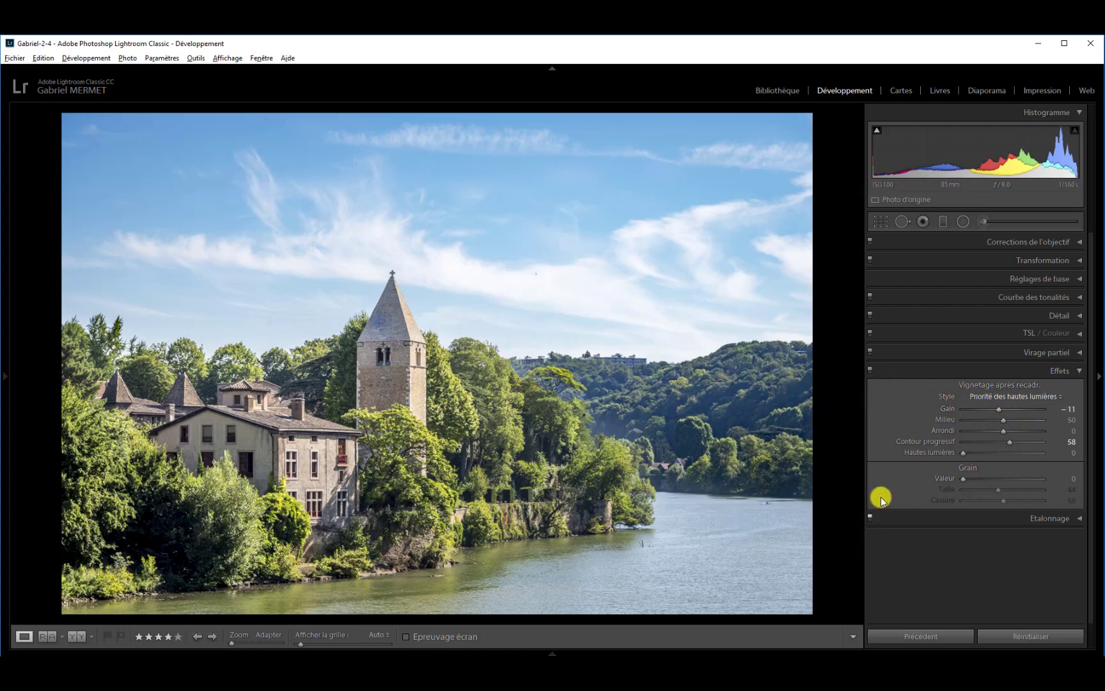
Turn the Effets adjustments off and on twice to compare the photo with and without the vignette.
click(871, 371)
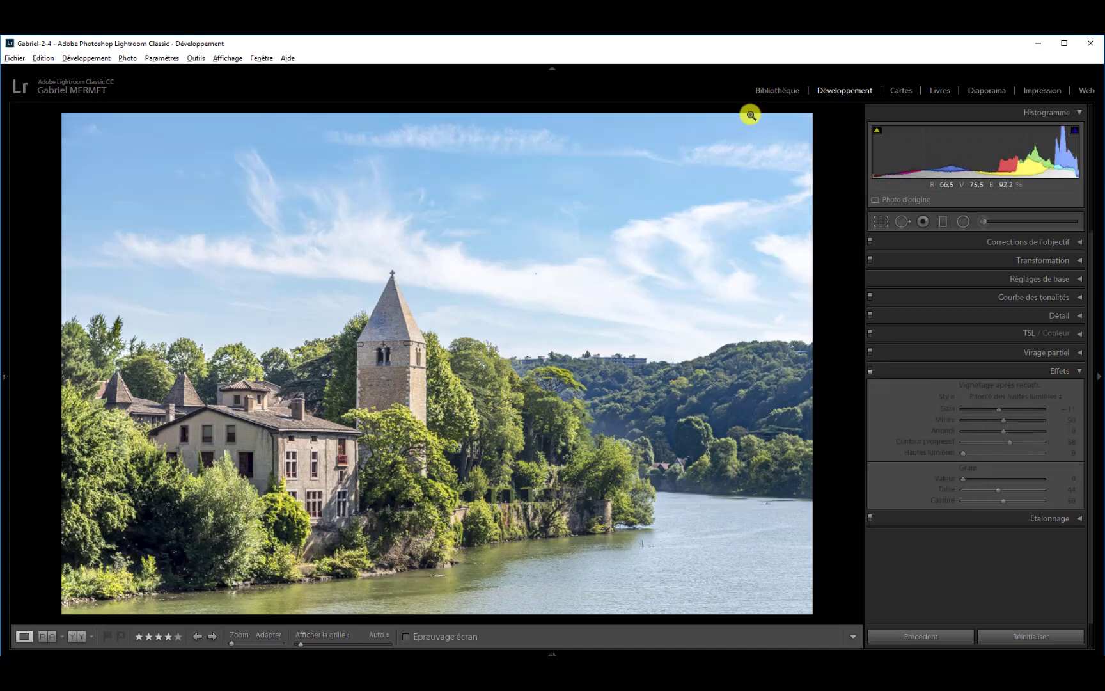
click(870, 372)
click(871, 372)
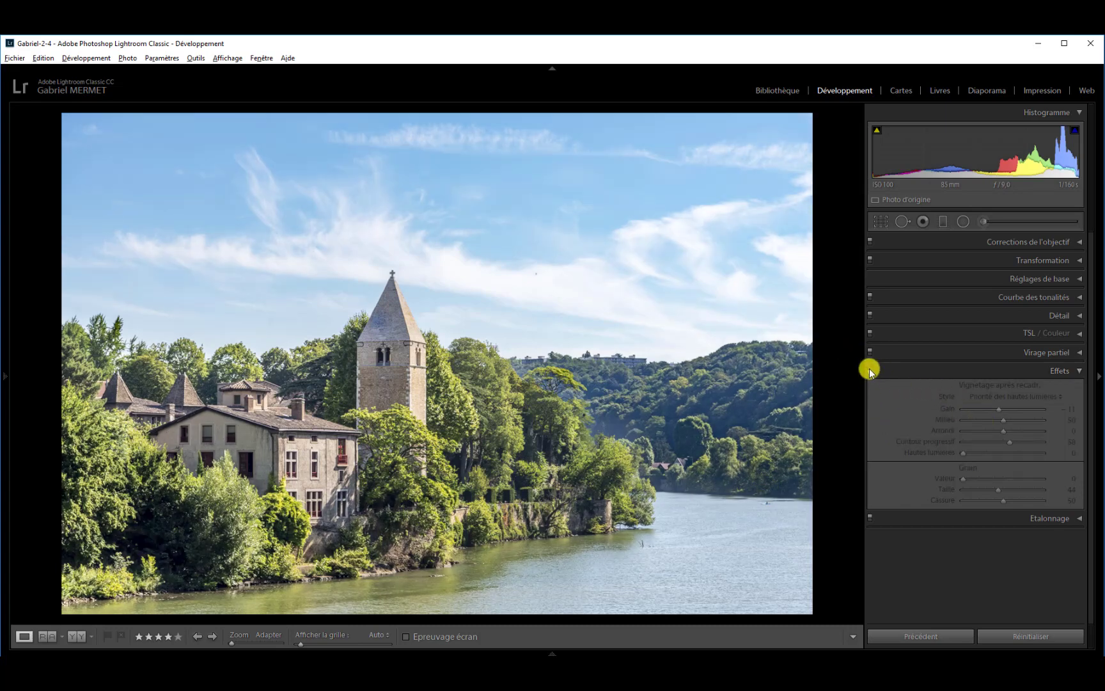
click(870, 372)
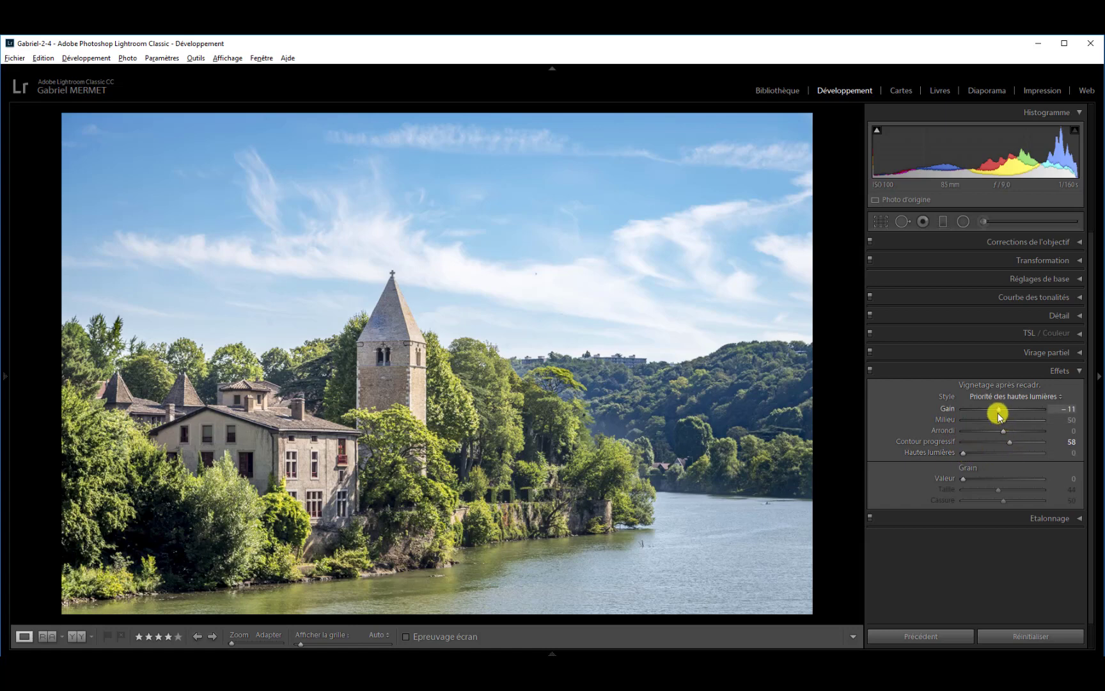
Try a vignette Gain of -68 with Hautes lumières at 36 and 58, and settle on Gain -18 with Hautes lumières 2.
drag(996, 407, 976, 407)
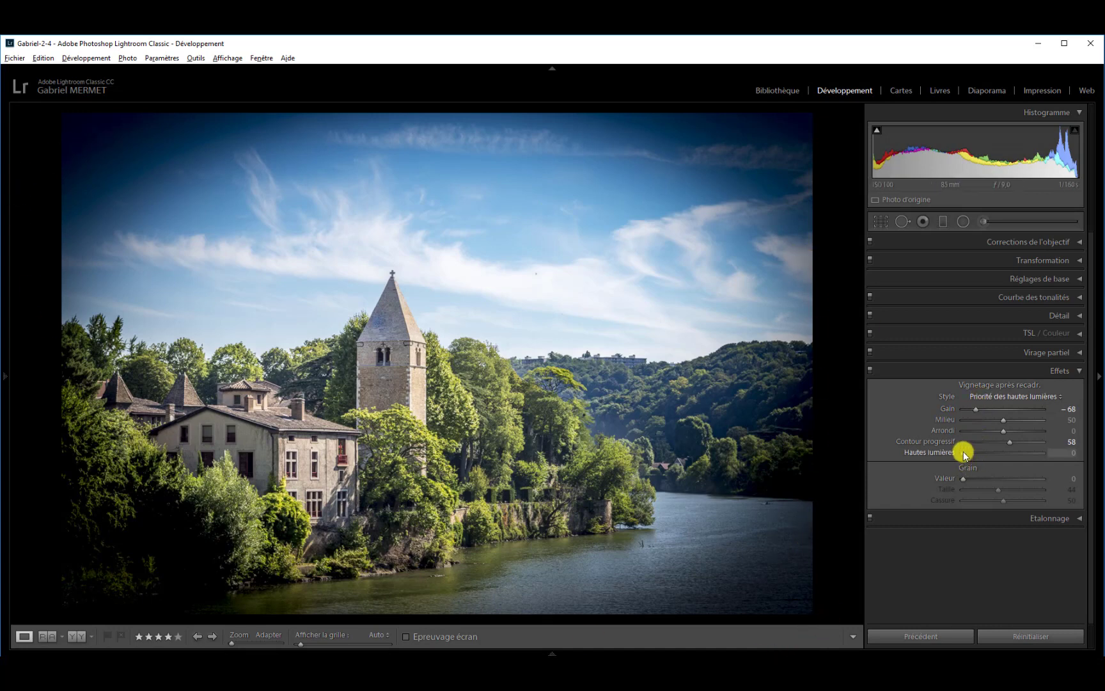
drag(965, 454, 992, 454)
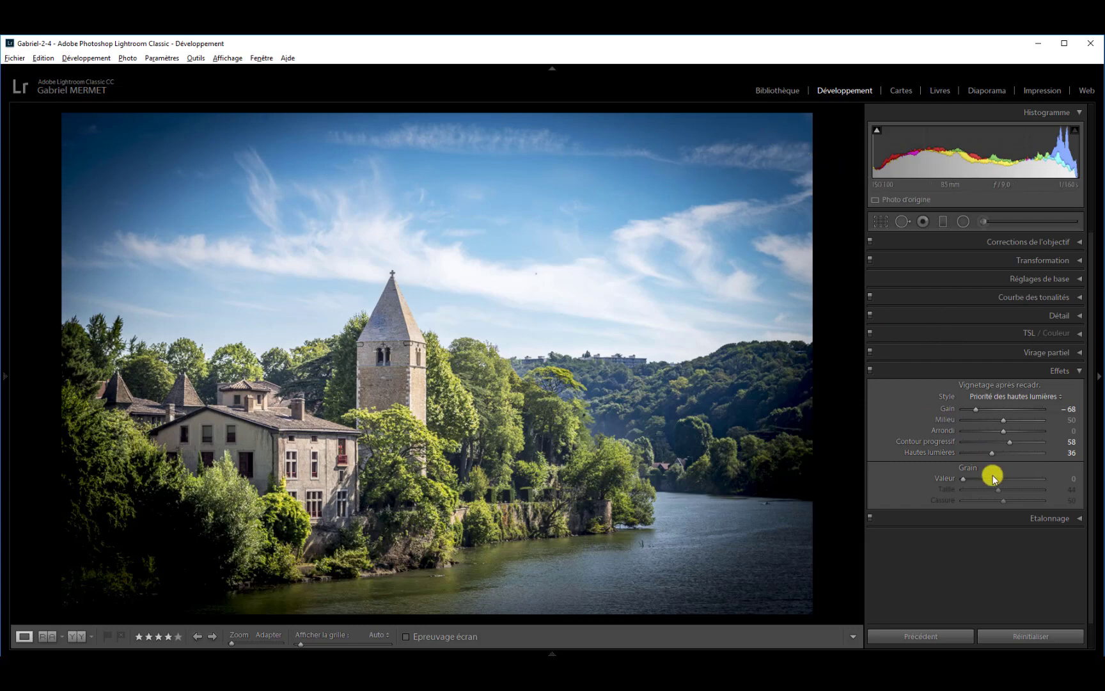
drag(993, 457, 1010, 455)
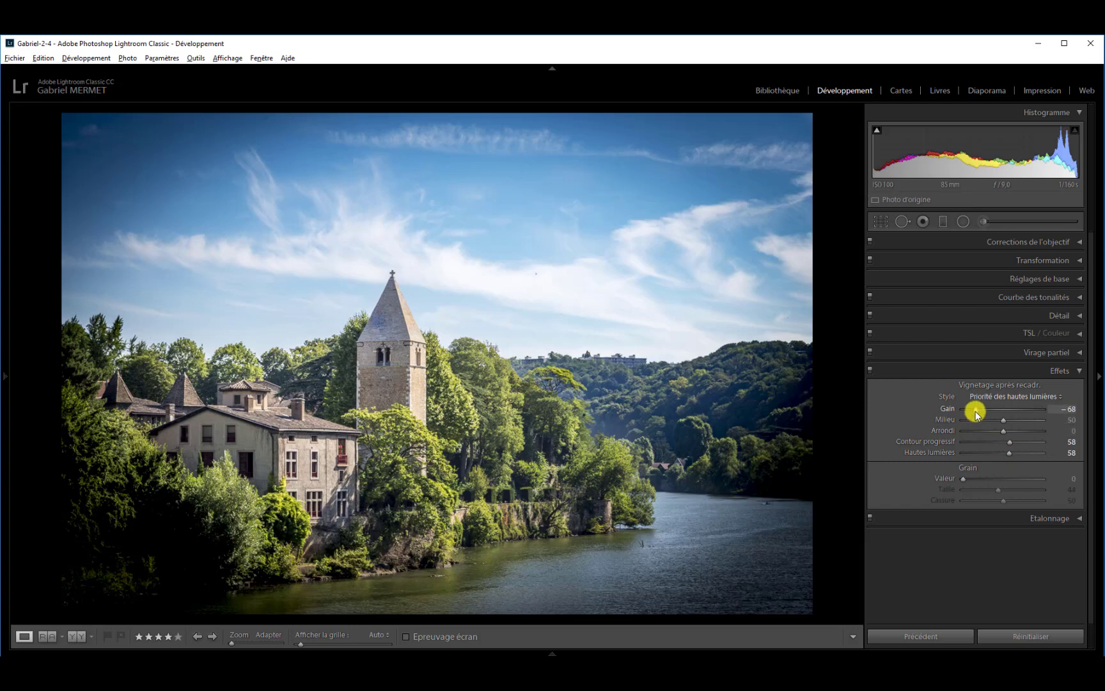
drag(975, 411, 996, 415)
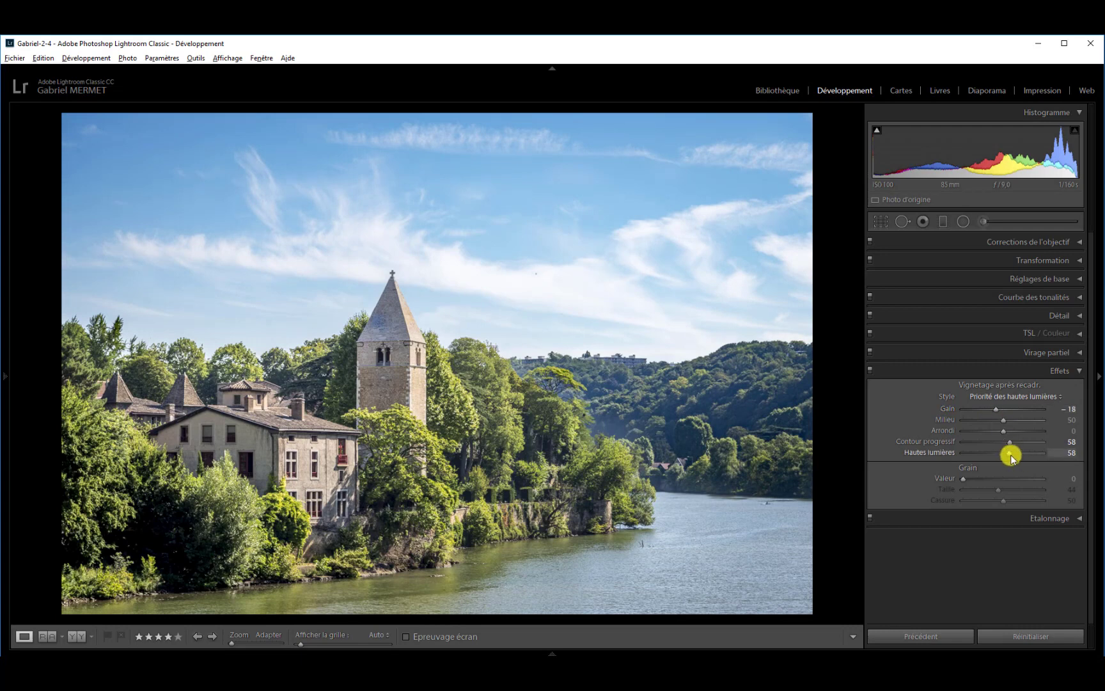
drag(1009, 453, 967, 452)
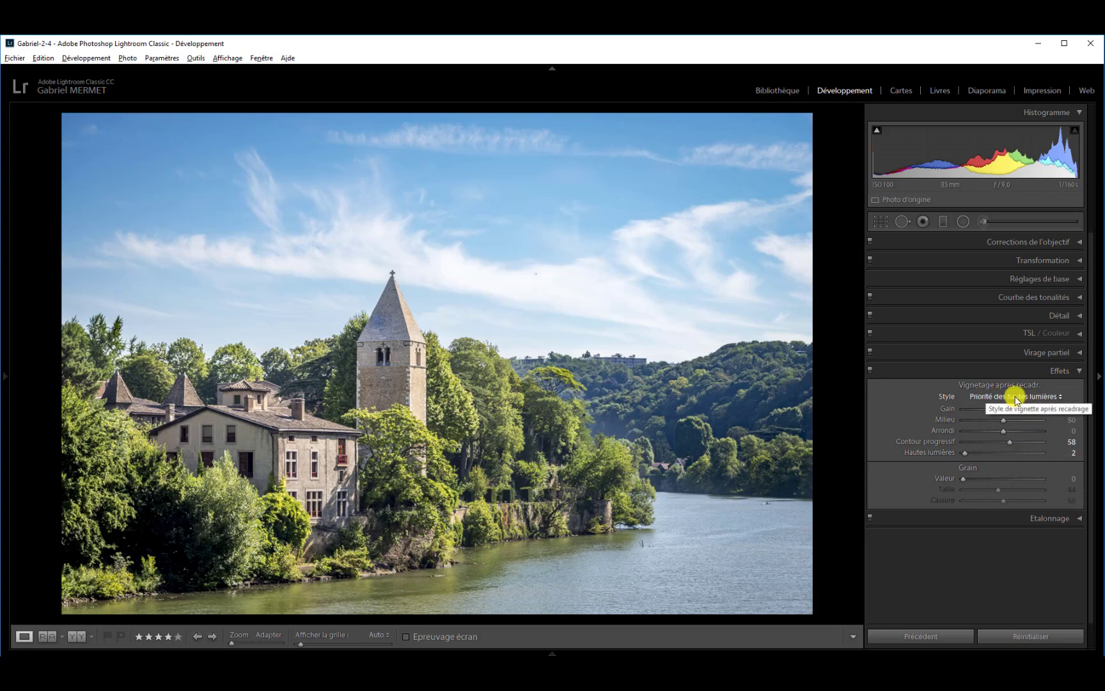
Change the vignette style to Priorité de la couleur and set its Gain to -58.
click(1060, 399)
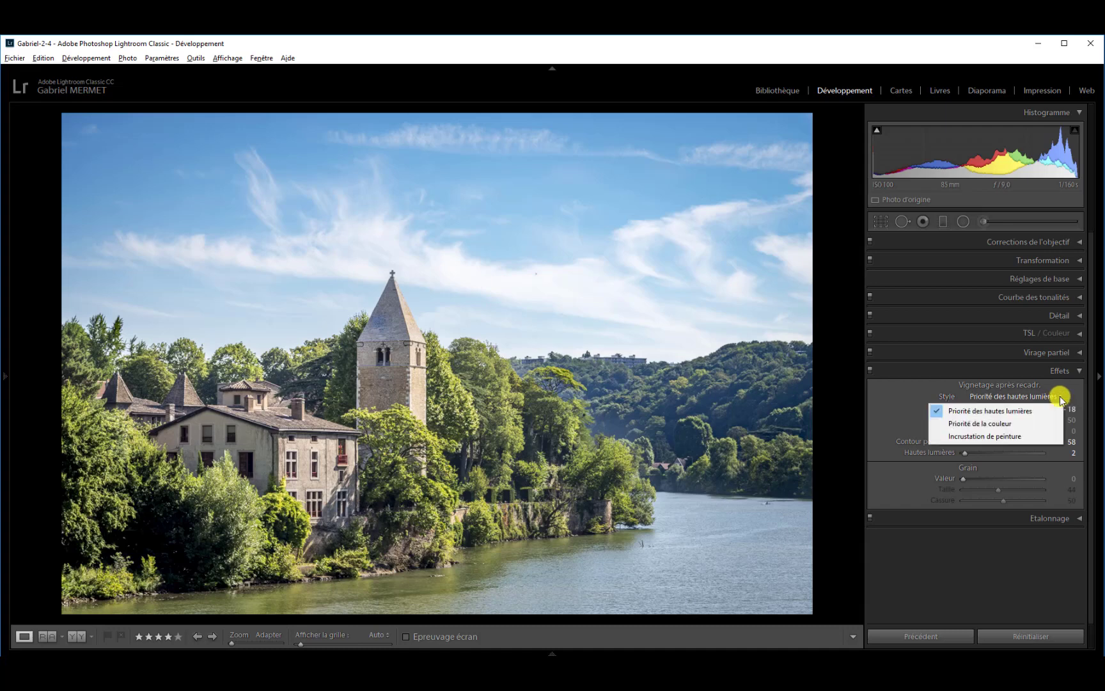
click(1008, 424)
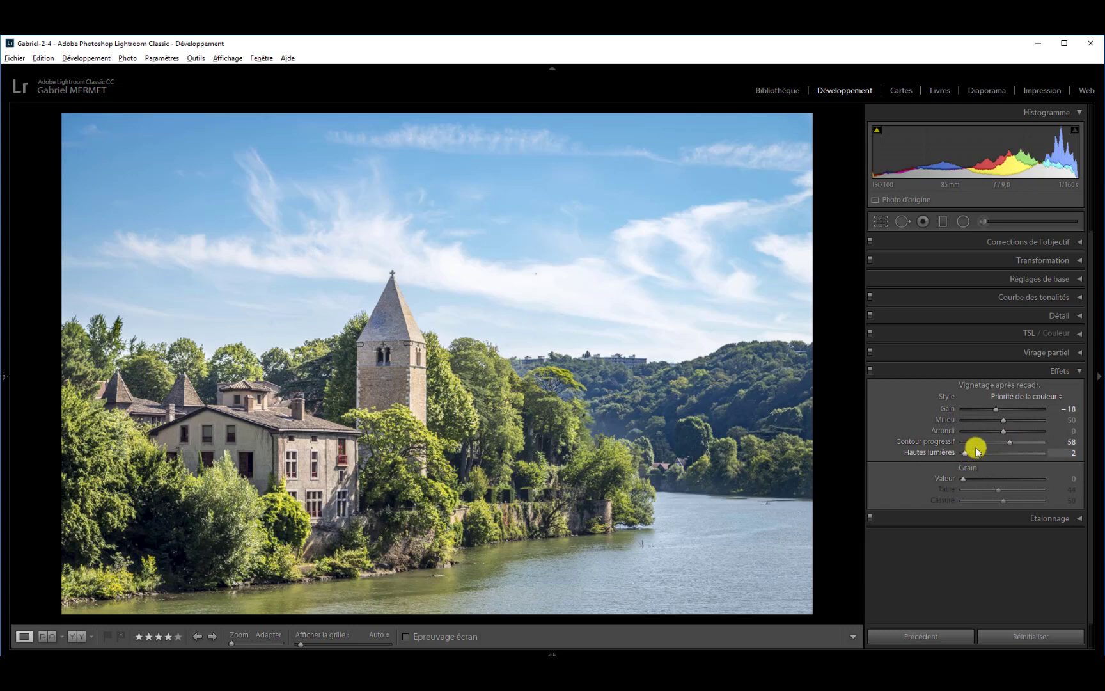
drag(995, 408, 977, 409)
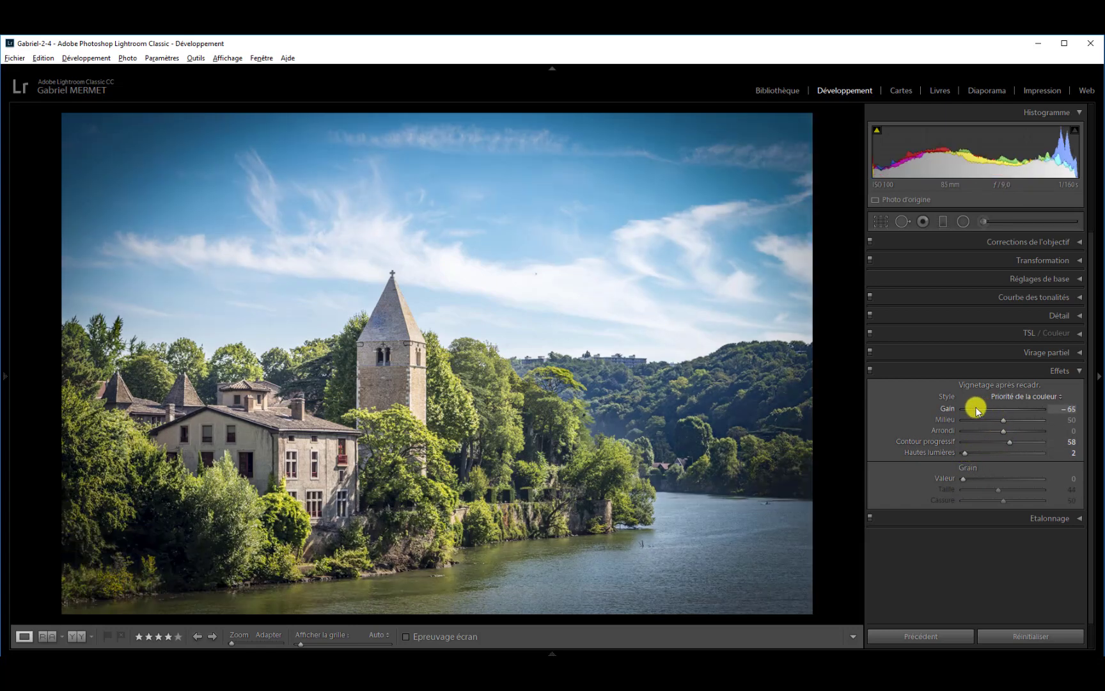
drag(976, 410, 980, 411)
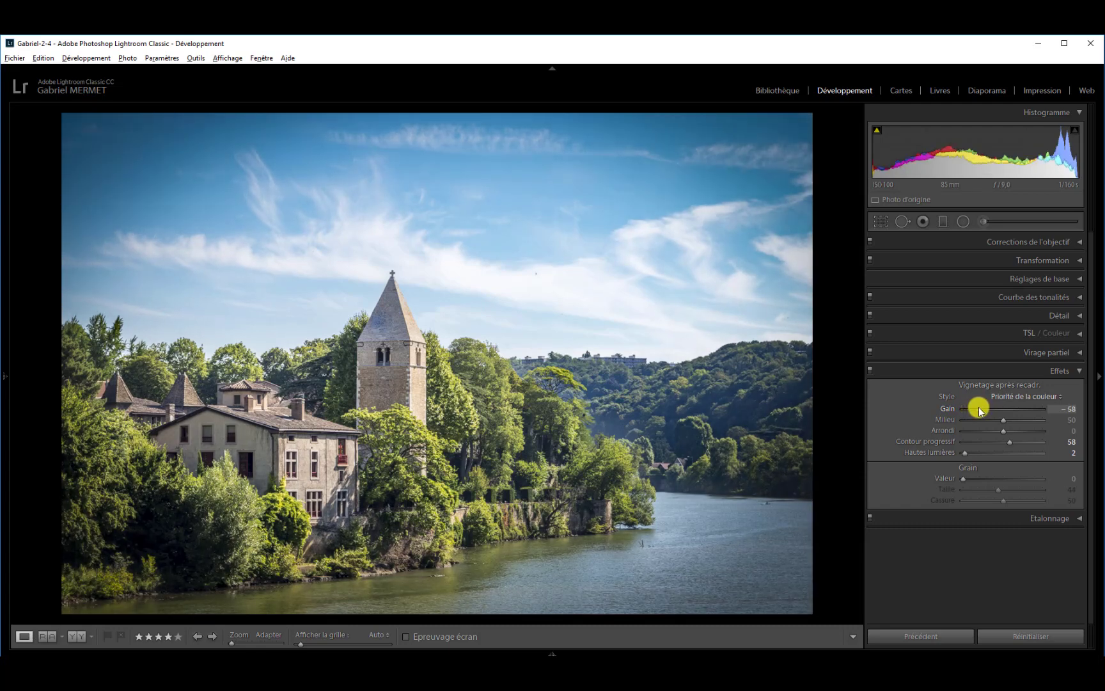
Switch the vignette style to Priorité des hautes lumières and back to Priorité de la couleur, and set the Gain to -21.
click(1062, 399)
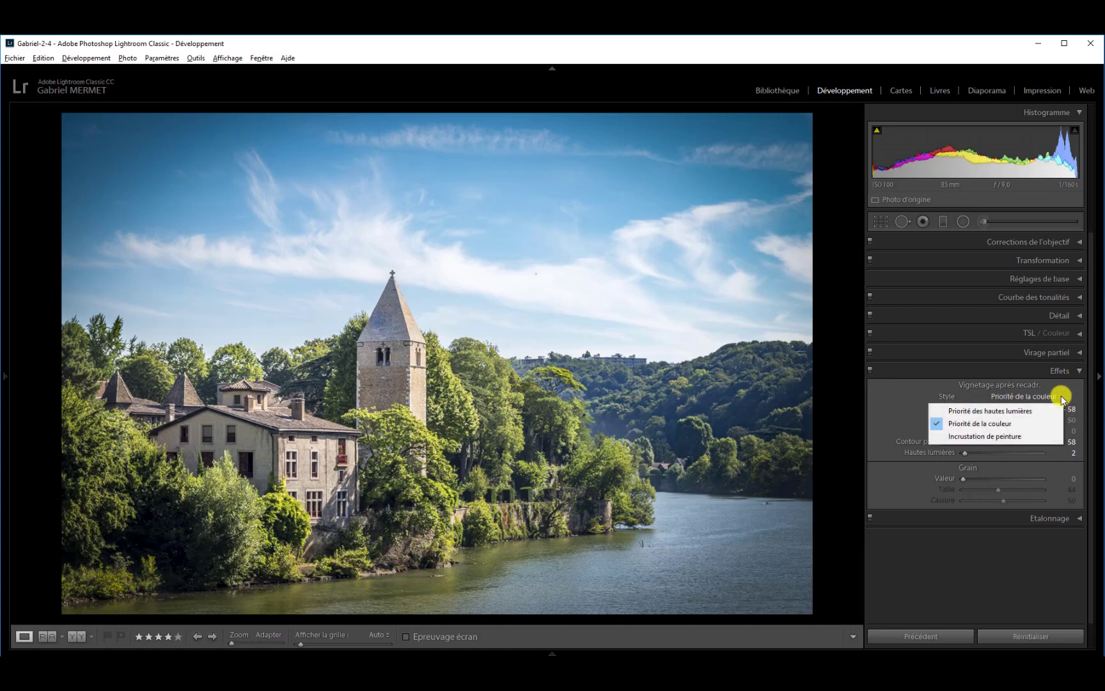
click(1030, 412)
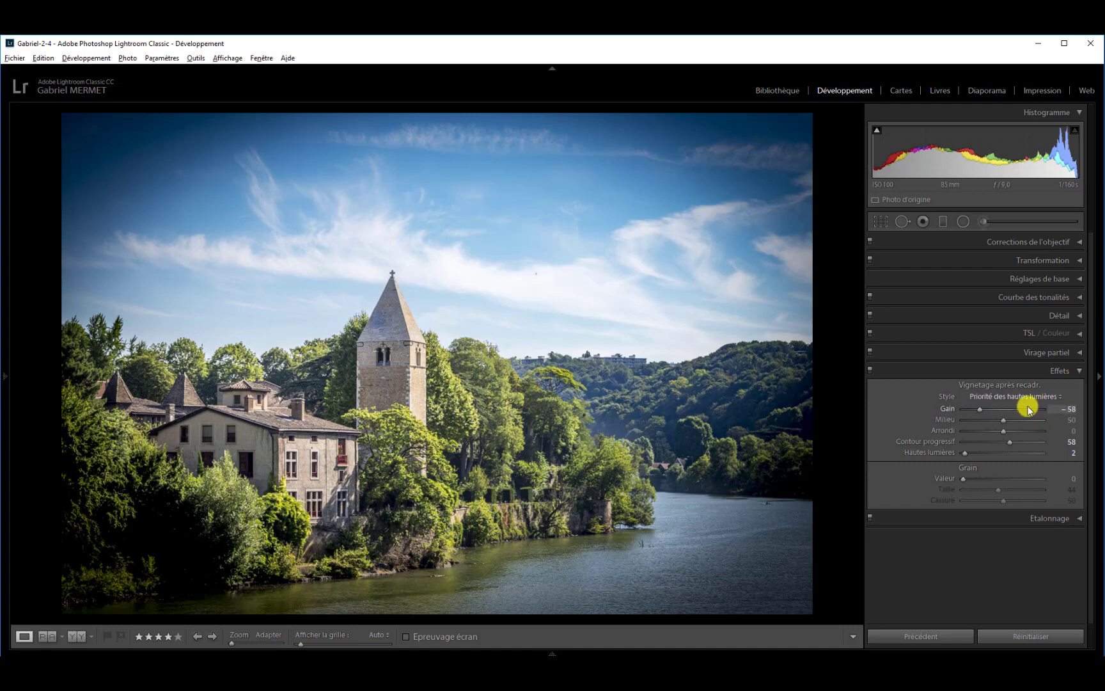
click(1061, 396)
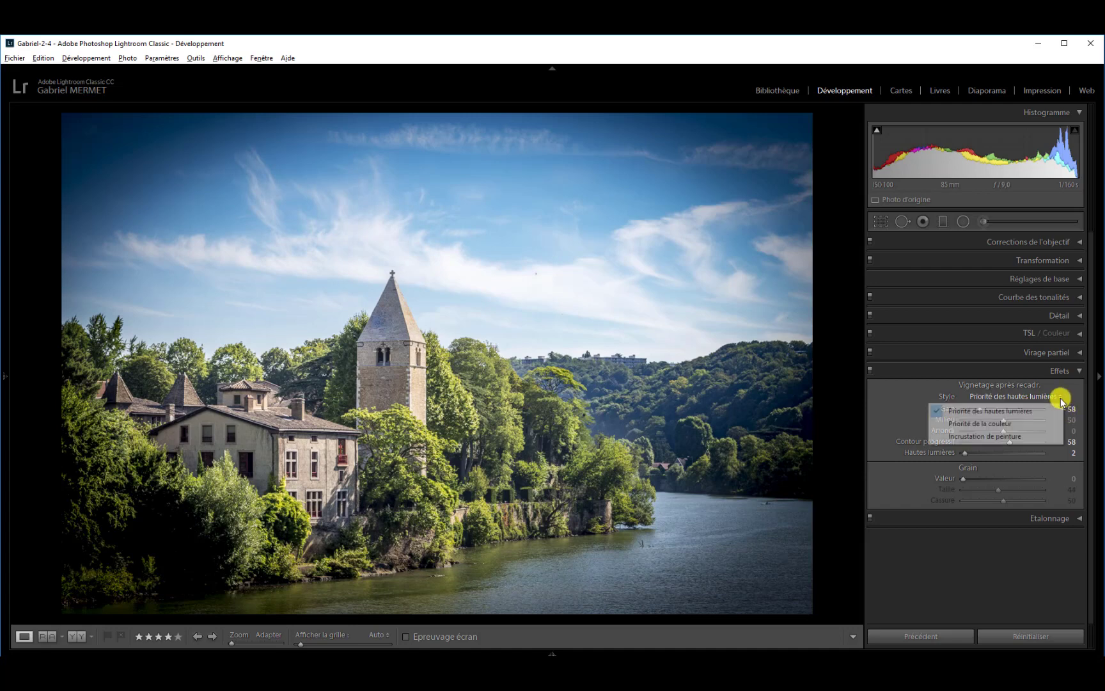
click(1001, 424)
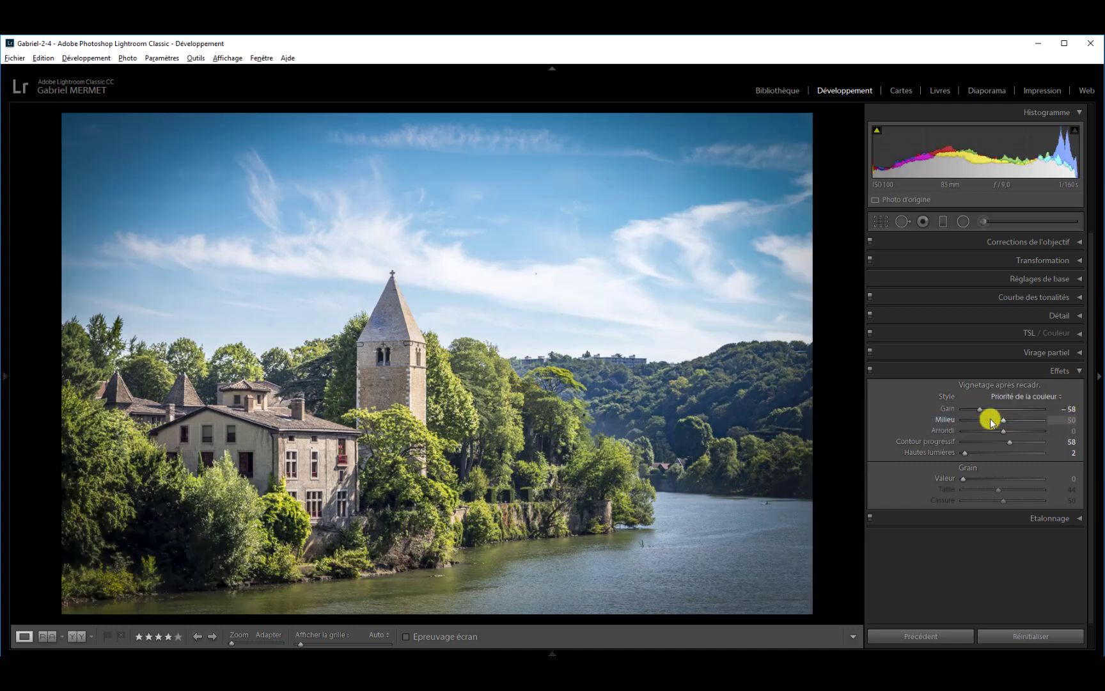
drag(982, 410, 991, 408)
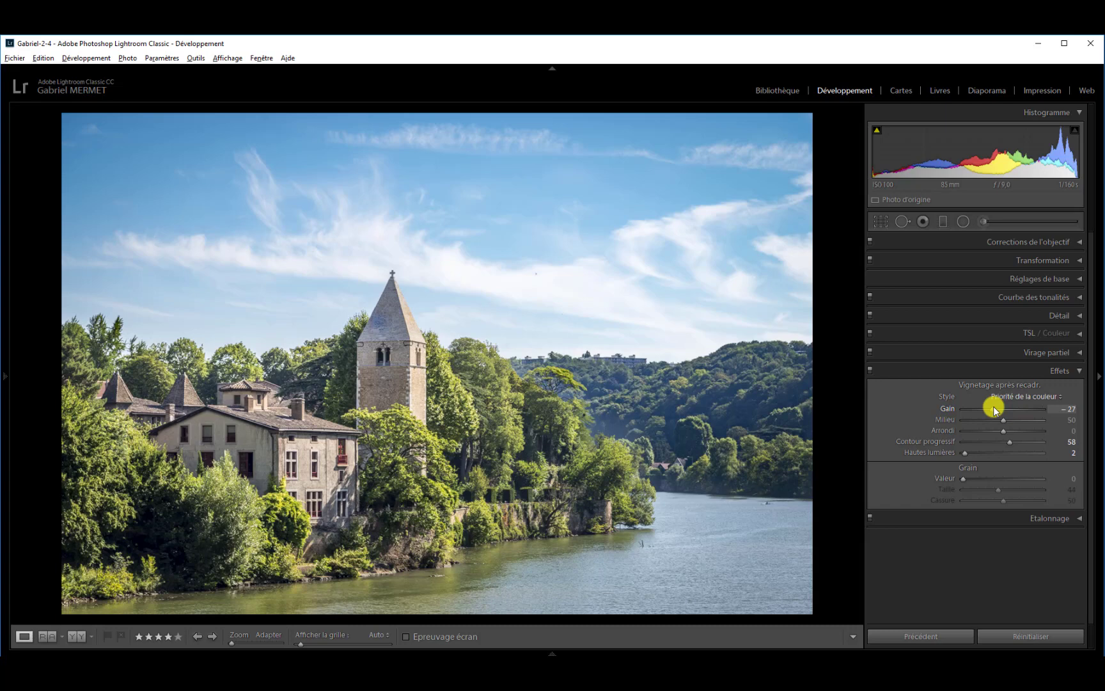
drag(994, 408, 996, 408)
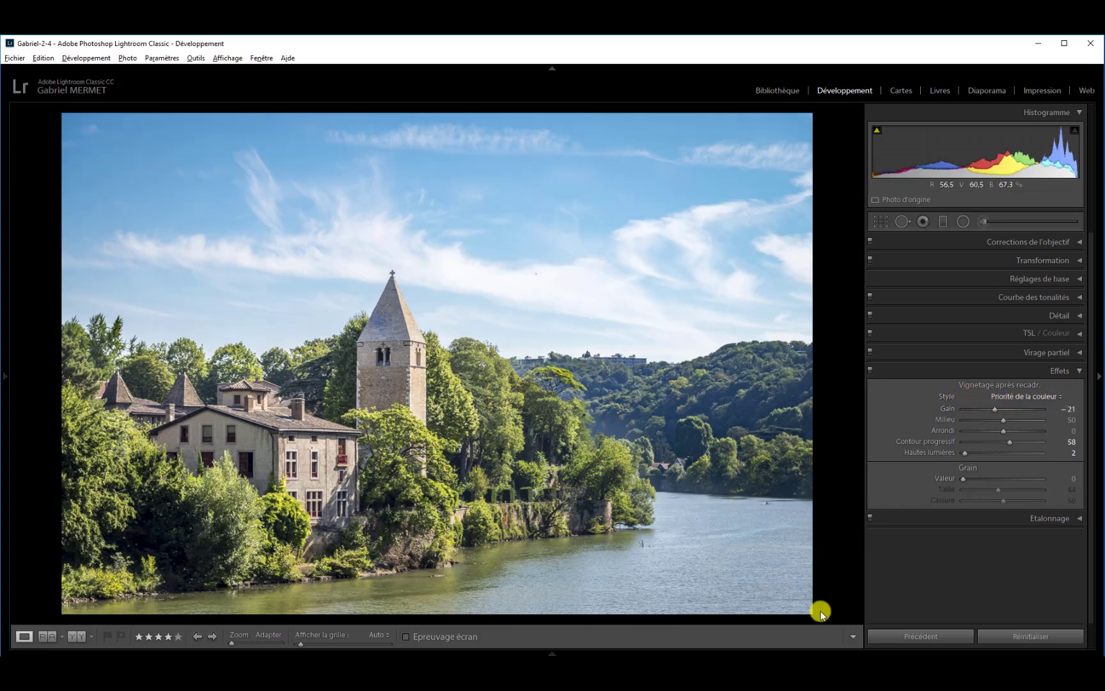
Try the vignette style Priorité des hautes lumières, change it to Incrustation de peinture, and set the Gain to -25.
click(1060, 401)
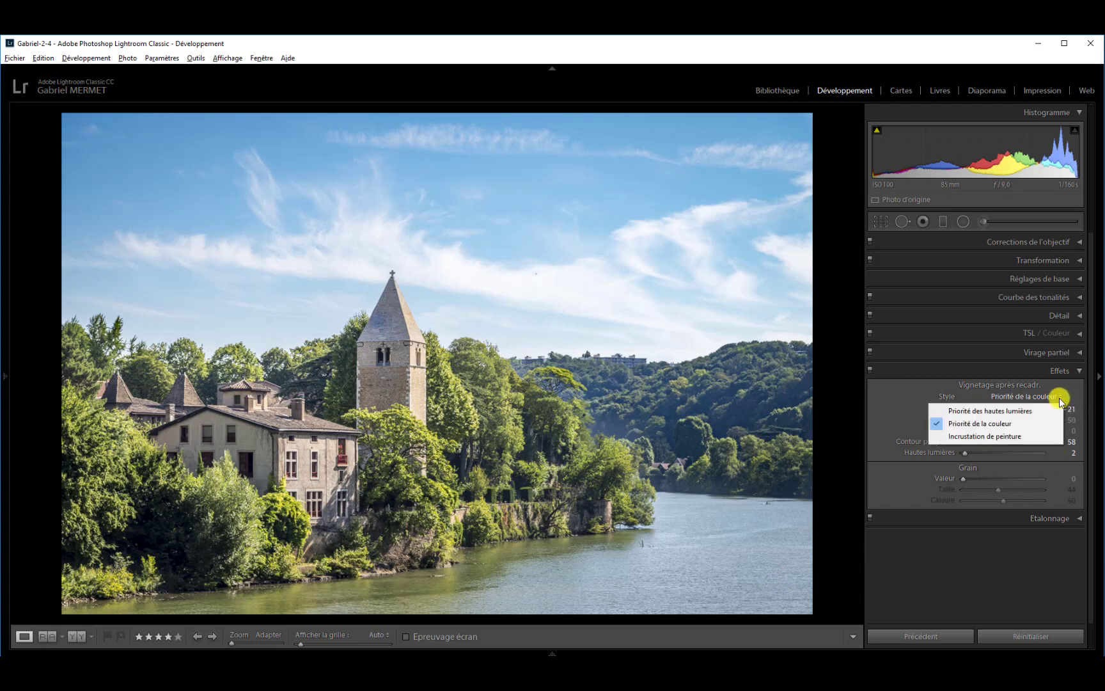
click(1009, 408)
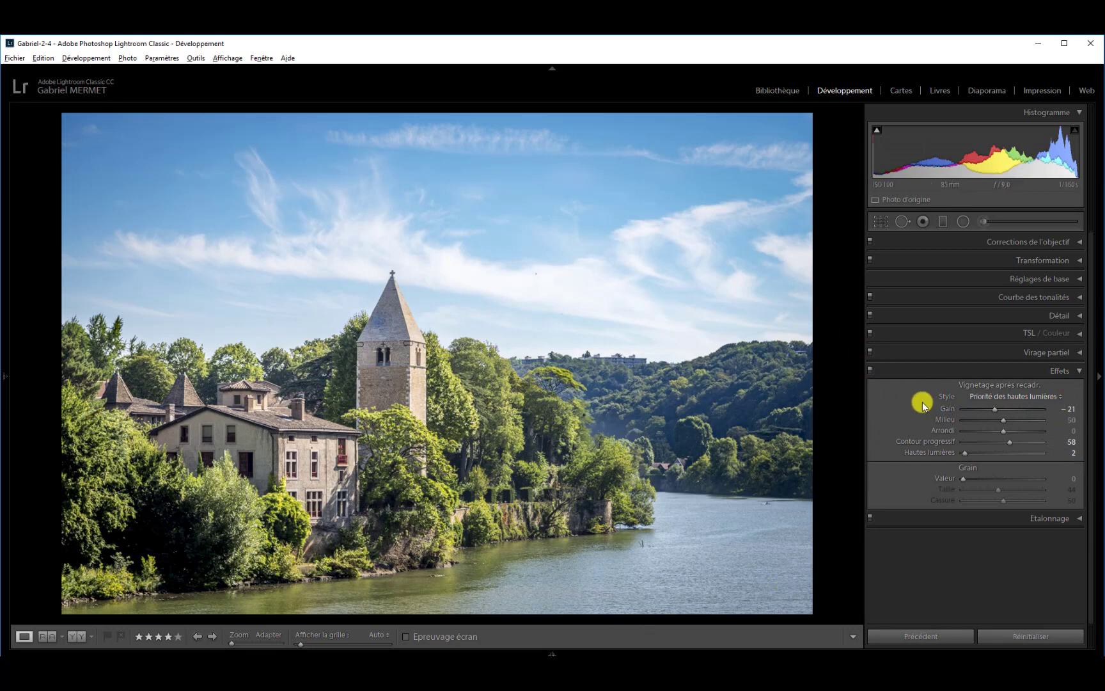
click(1060, 398)
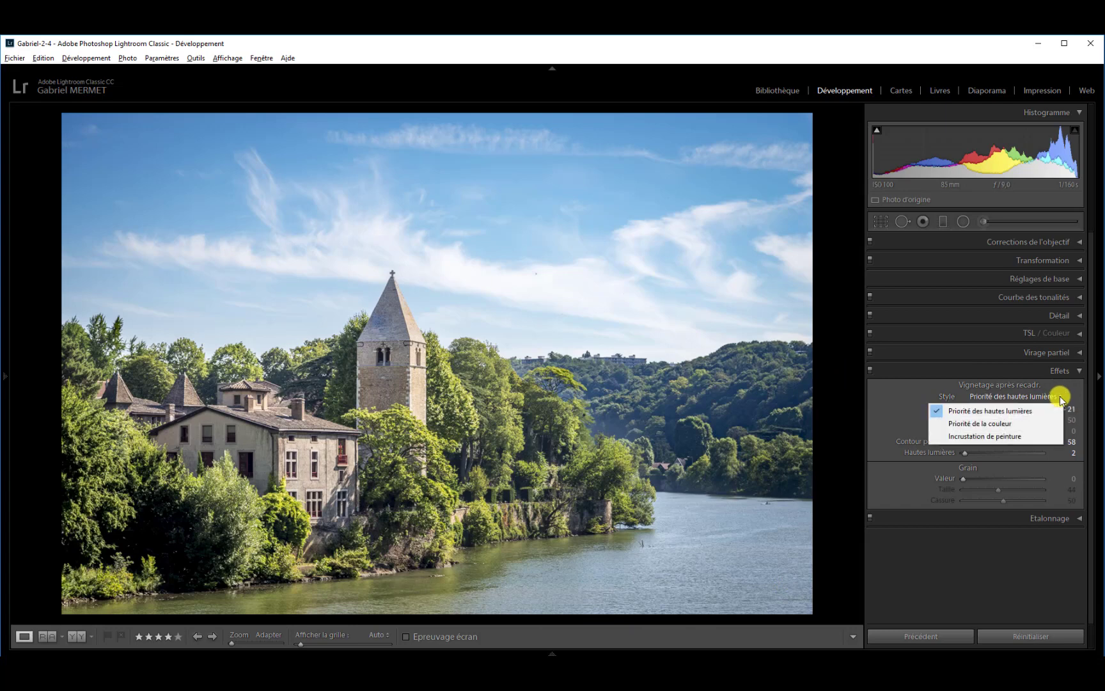
click(996, 437)
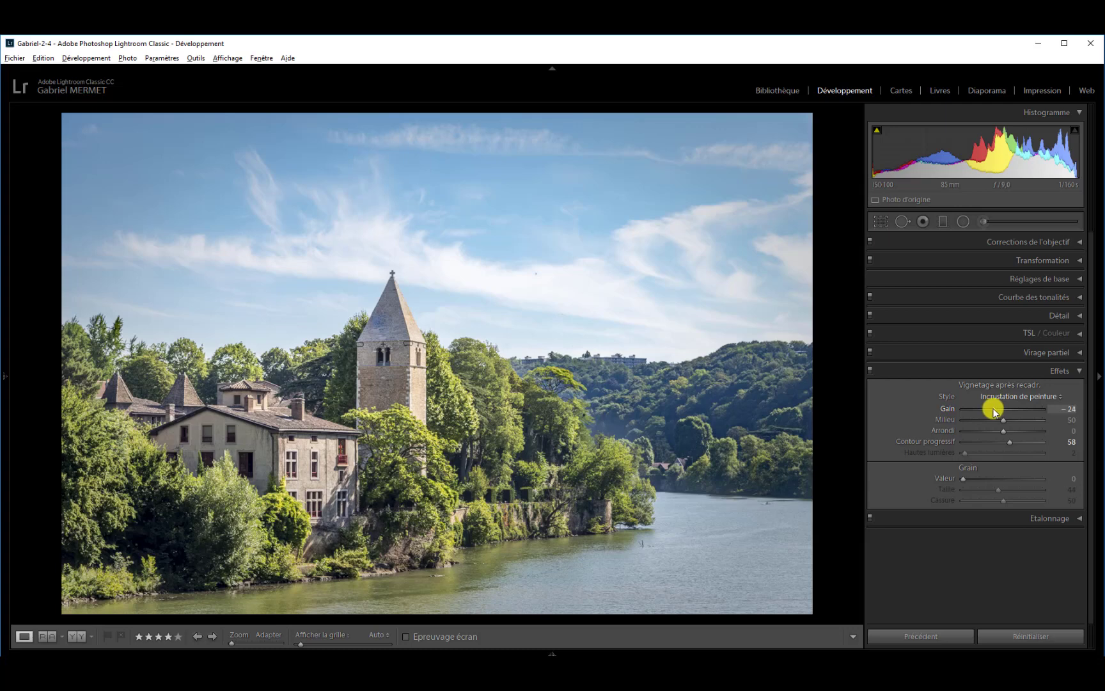
drag(995, 411, 994, 411)
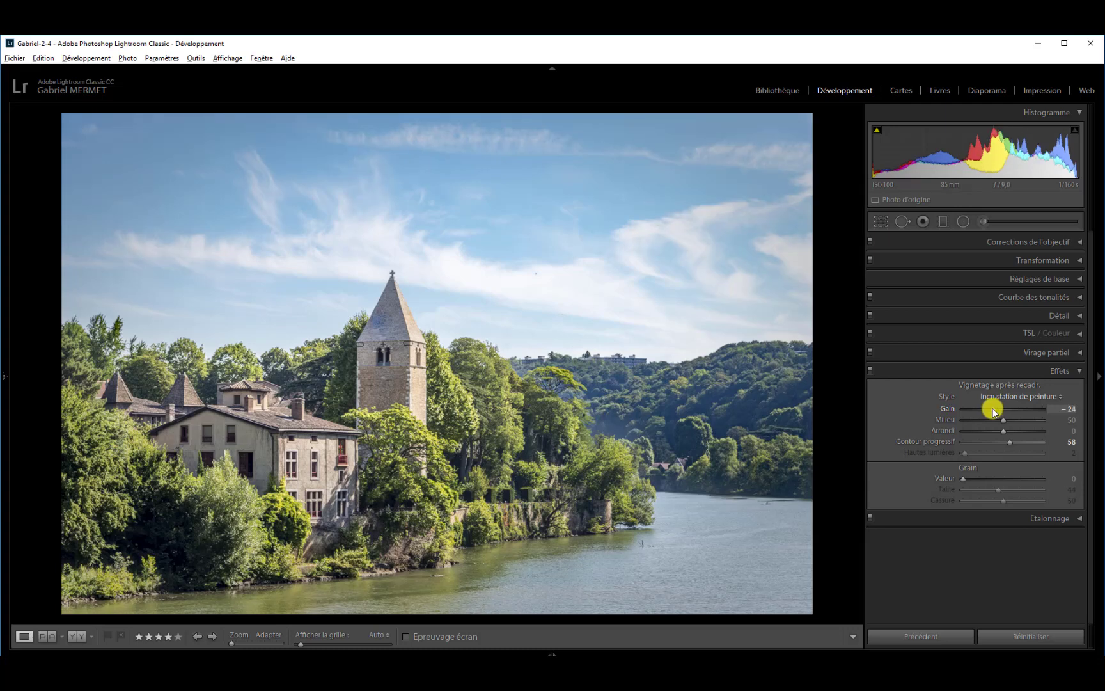
Turn the Effets adjustments off and on to compare, and set the vignette style back to Priorité des hautes lumières.
click(868, 373)
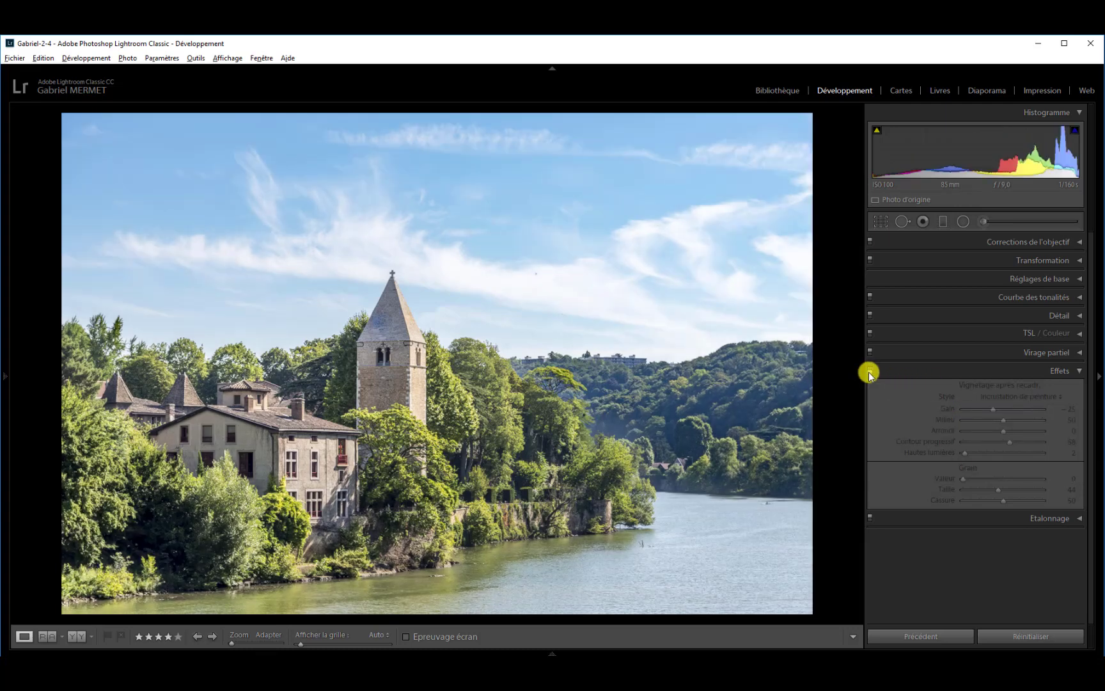
click(869, 374)
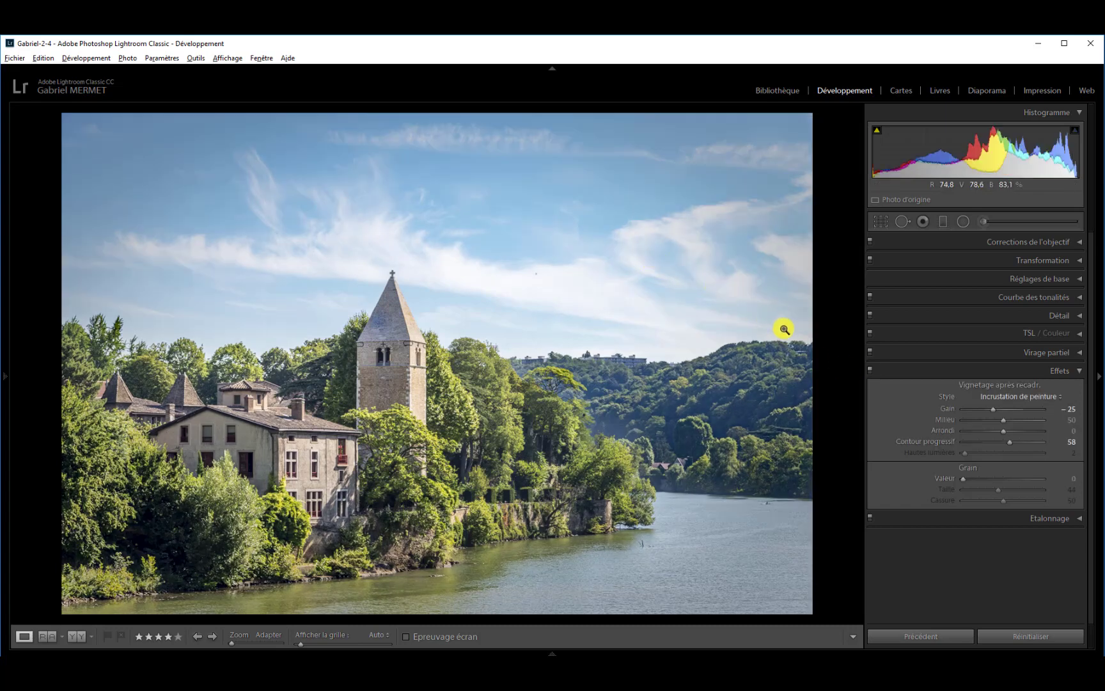
click(1061, 397)
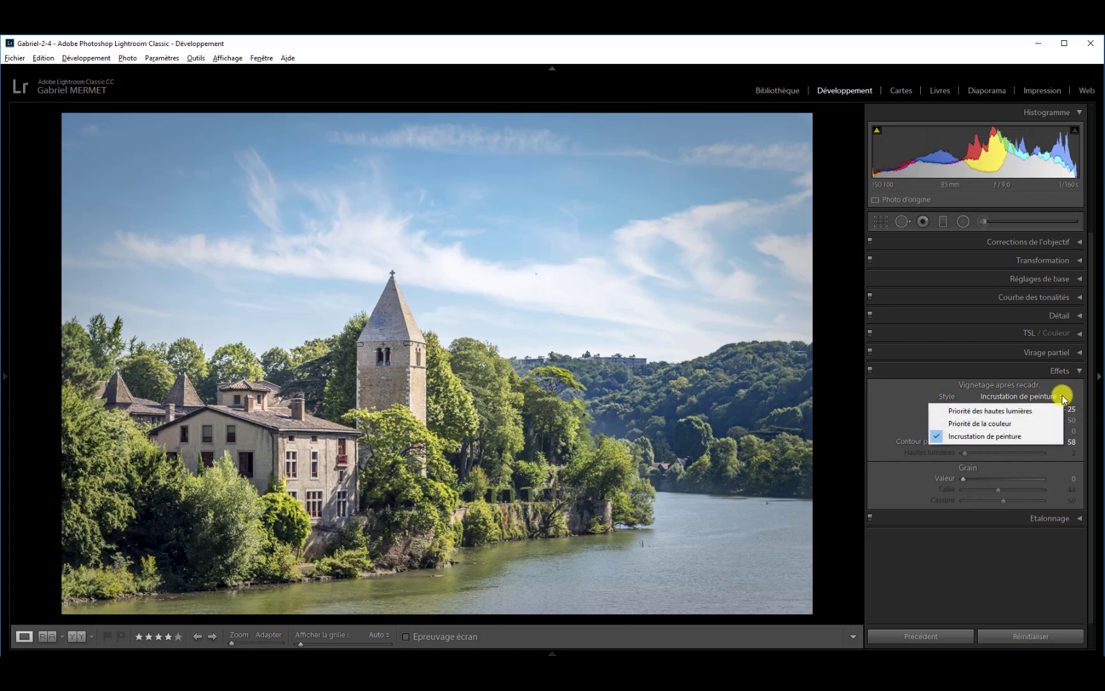
click(1009, 413)
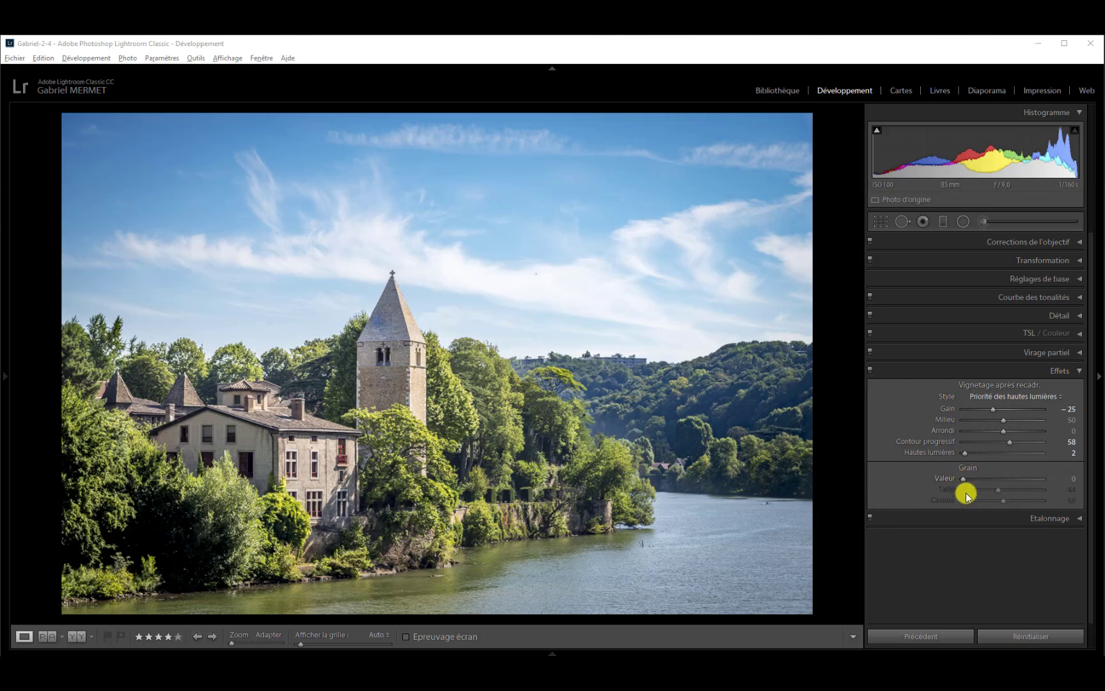
Set the Grain Valeur to 83, inspect the church spire at 1:1, and lower the Valeur to 60.
drag(965, 479, 1030, 479)
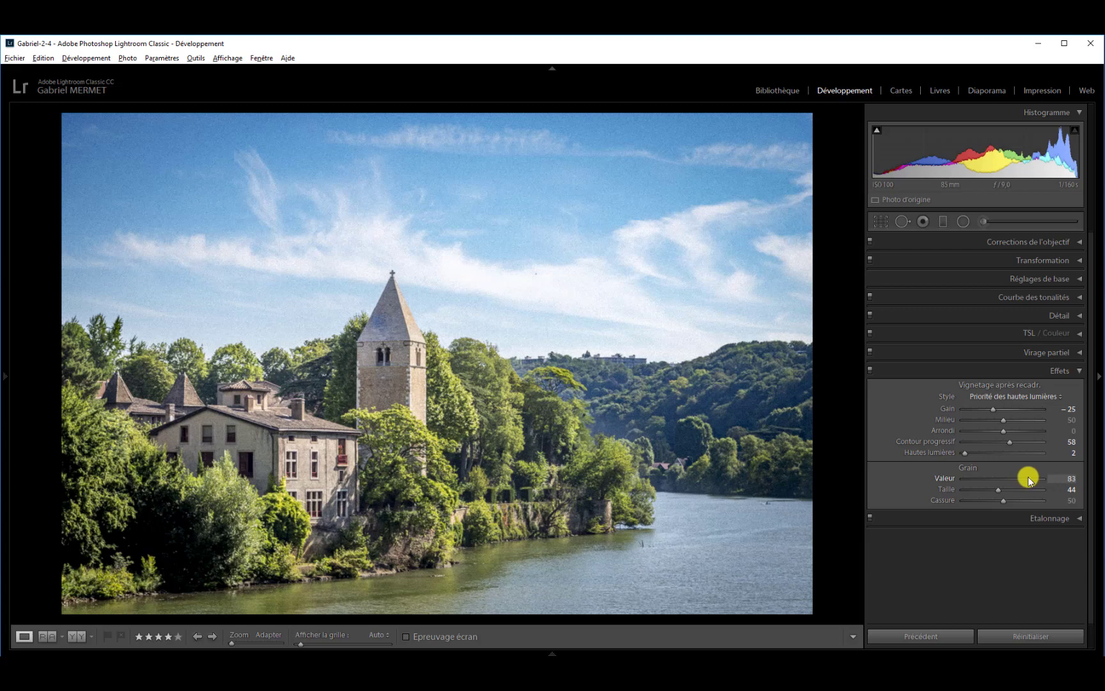
click(453, 282)
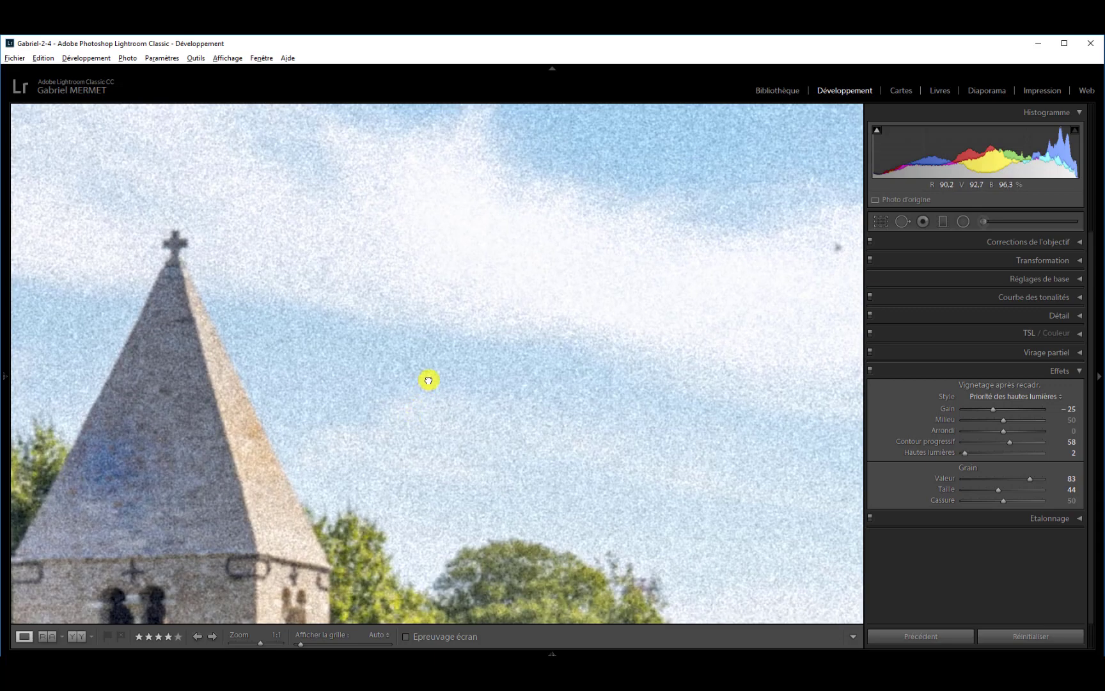
drag(429, 381, 430, 376)
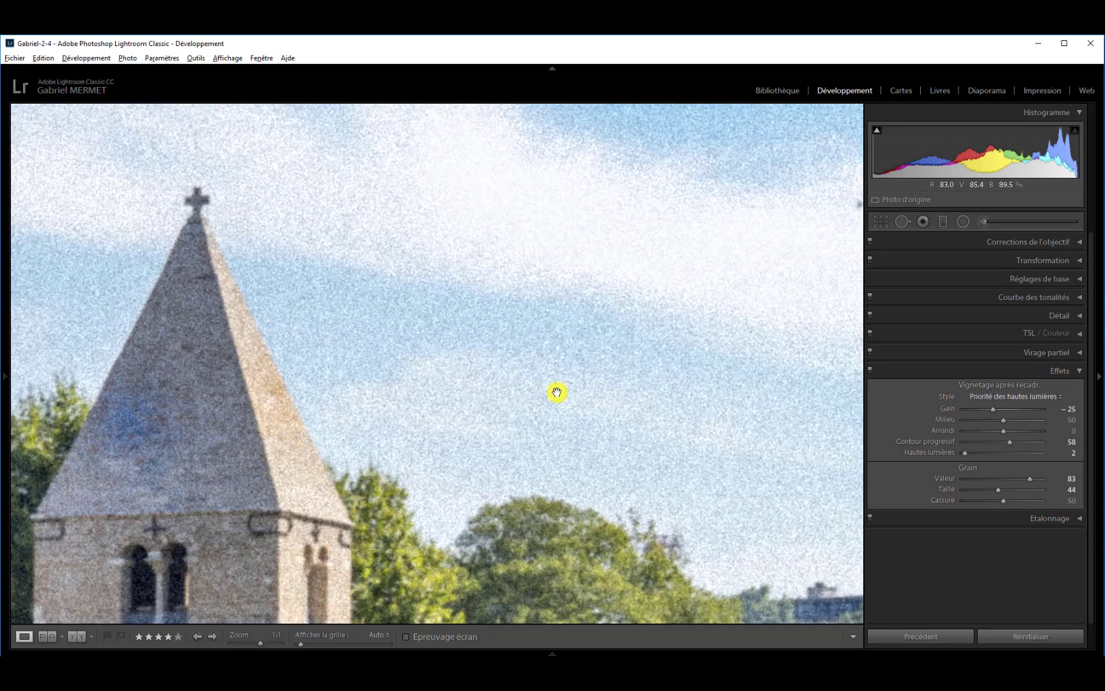
click(1019, 481)
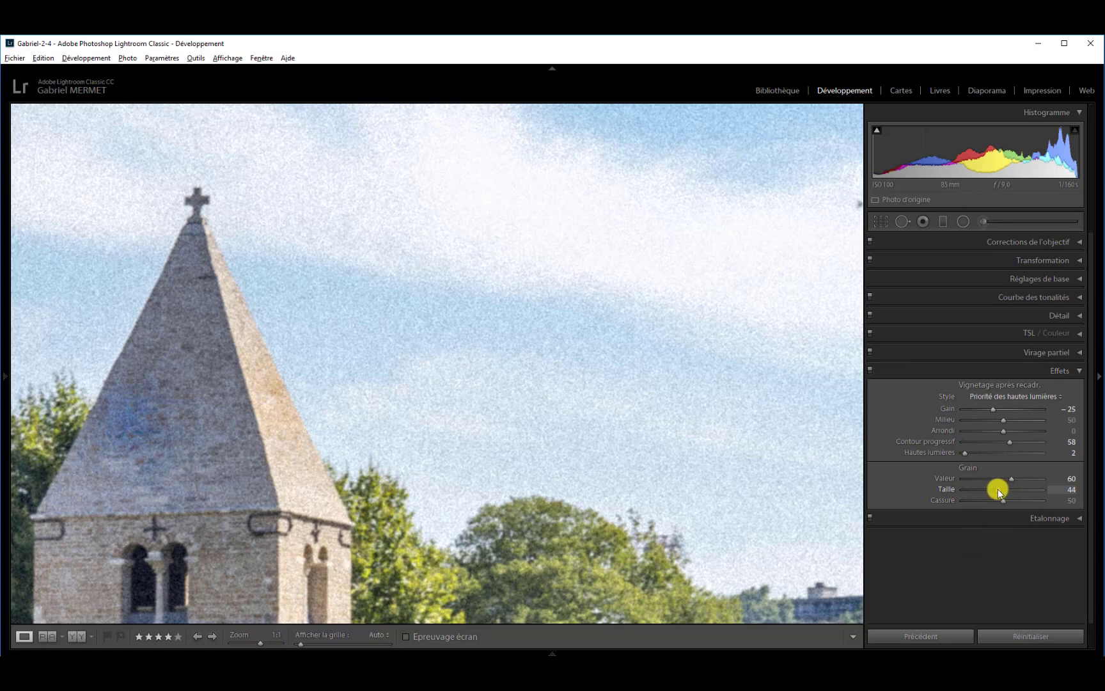
Try the Grain Taille at 0 and 100, and settle on 51.
drag(997, 488, 962, 485)
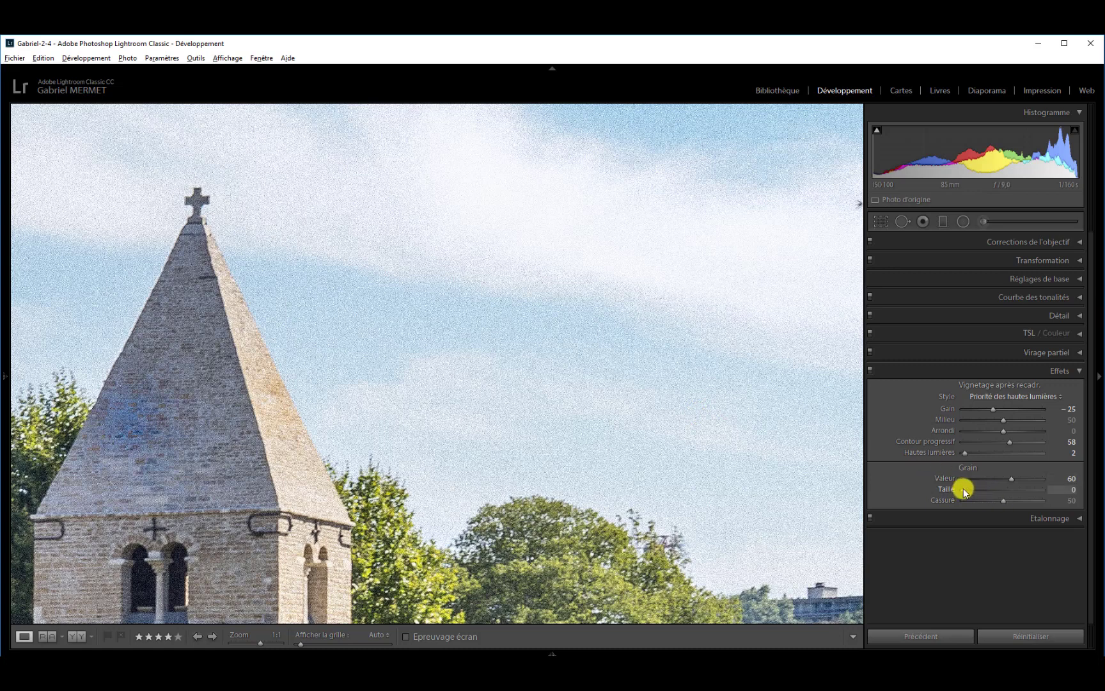
drag(963, 488, 1039, 498)
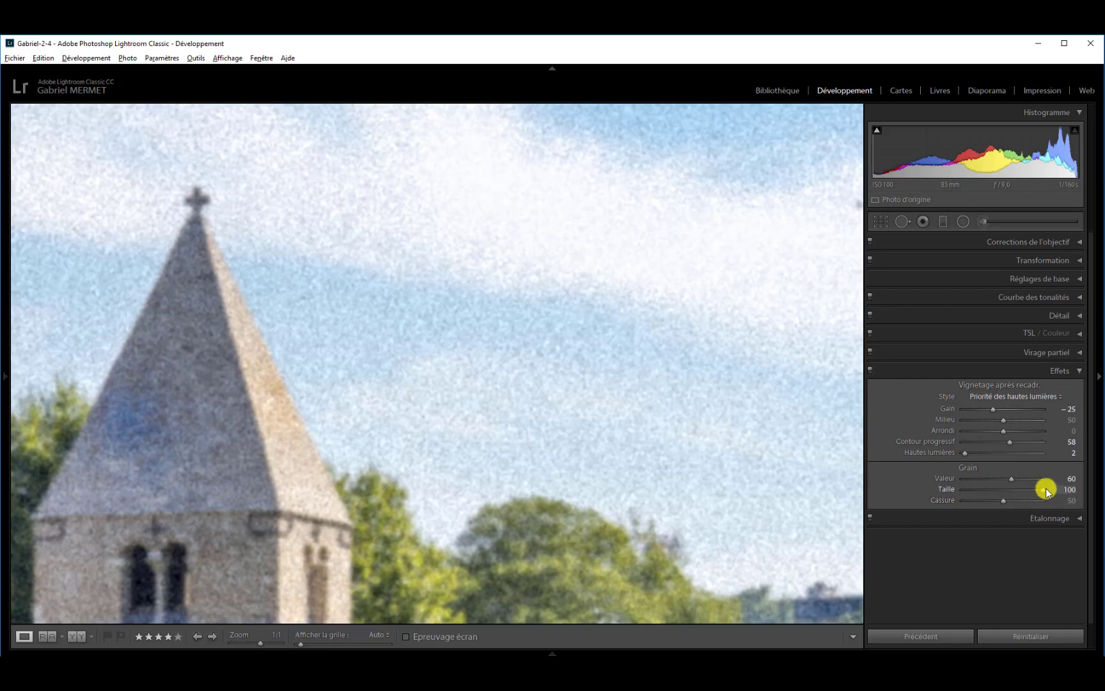
drag(1042, 493, 1009, 495)
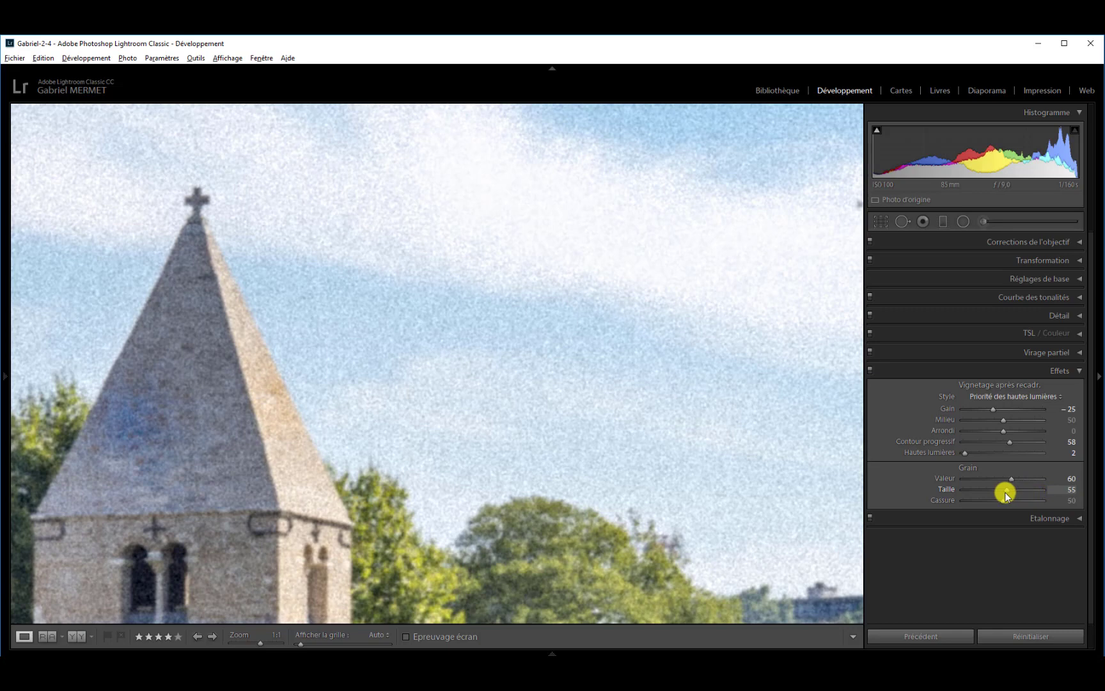
drag(1004, 492, 1004, 493)
Try the Grain Cassure at 0 and 100, and settle on 56.
drag(1004, 500, 960, 505)
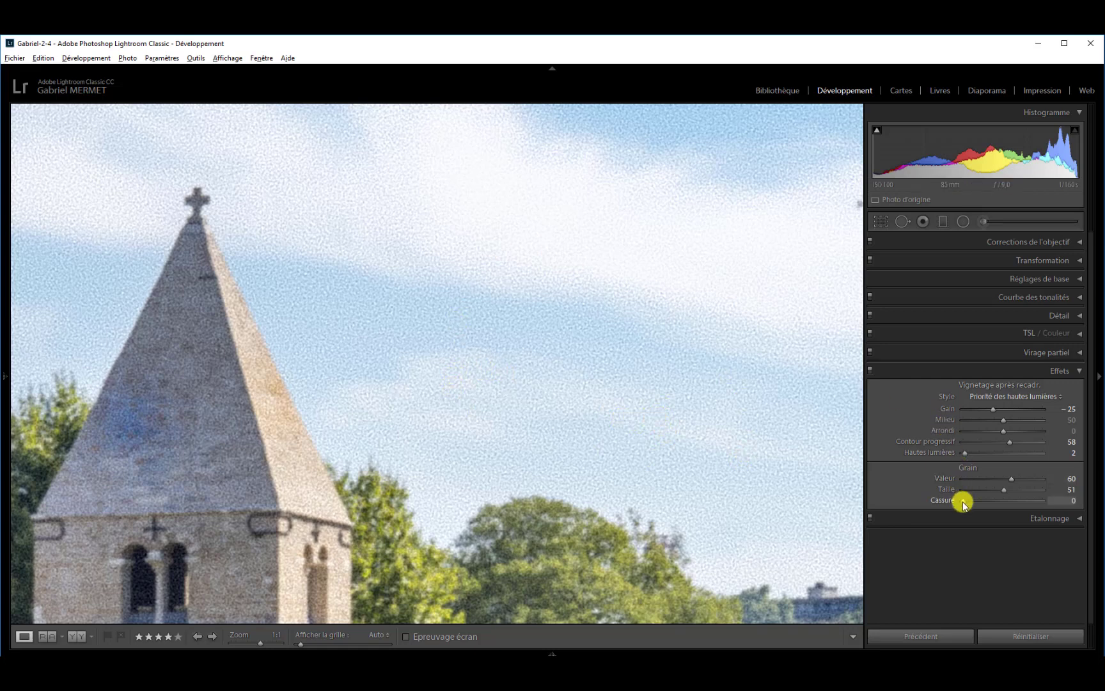
drag(964, 501, 1022, 498)
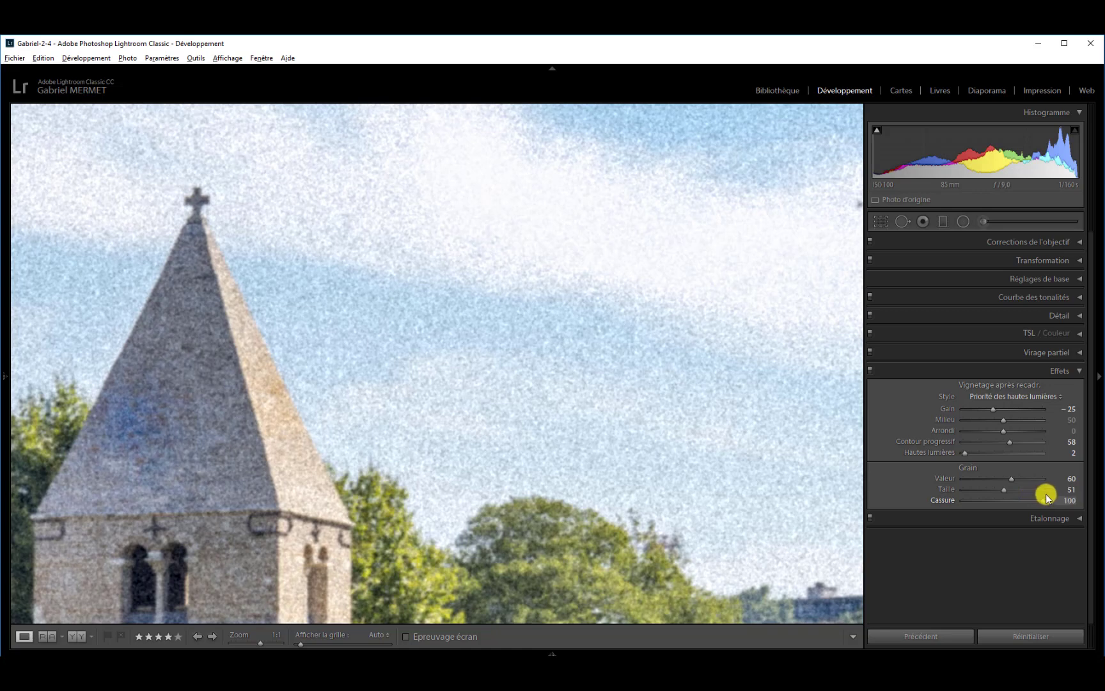
drag(1045, 493, 1019, 495)
Return to the full view of the photo and reset the Grain Valeur to 0.
click(600, 321)
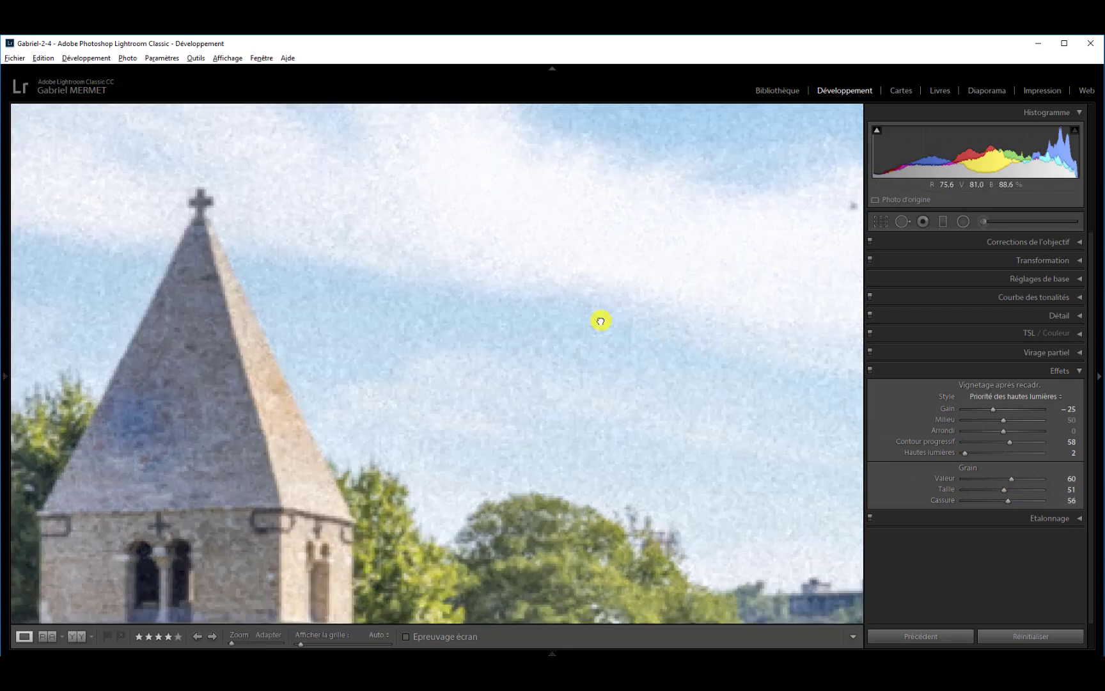
click(600, 321)
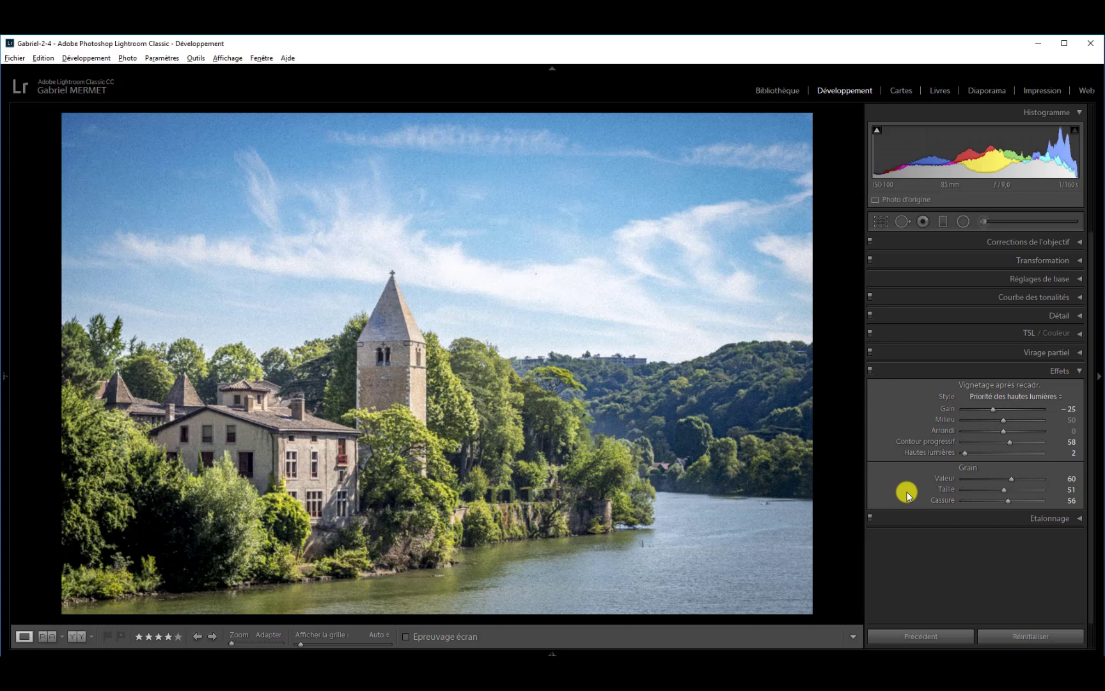
double_click(1012, 480)
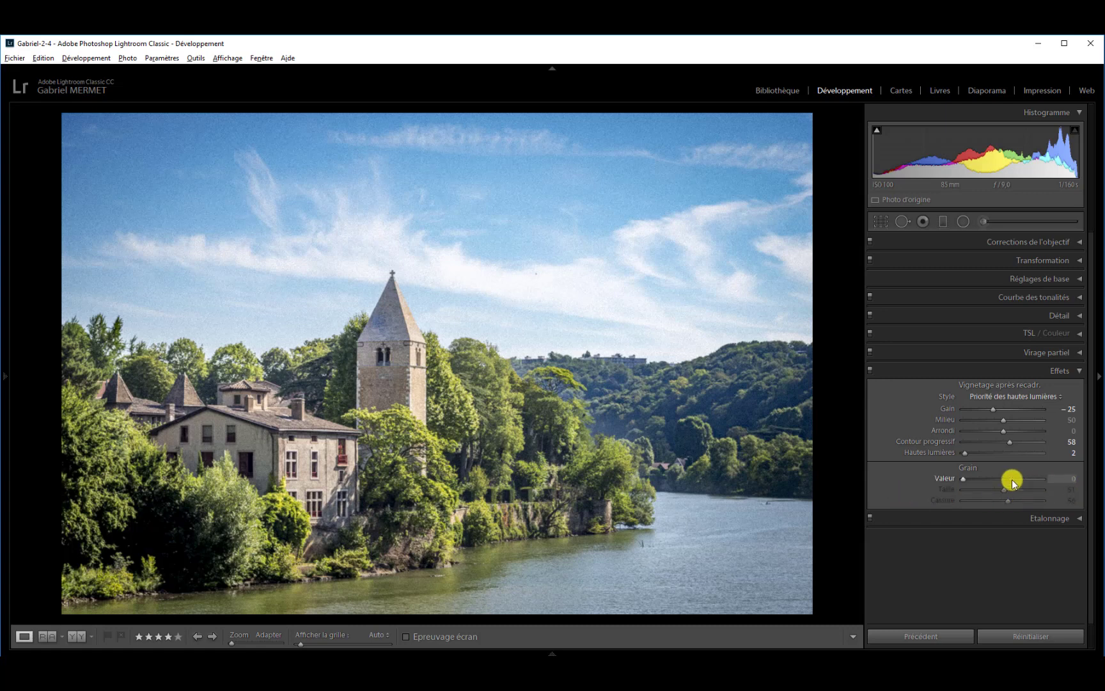